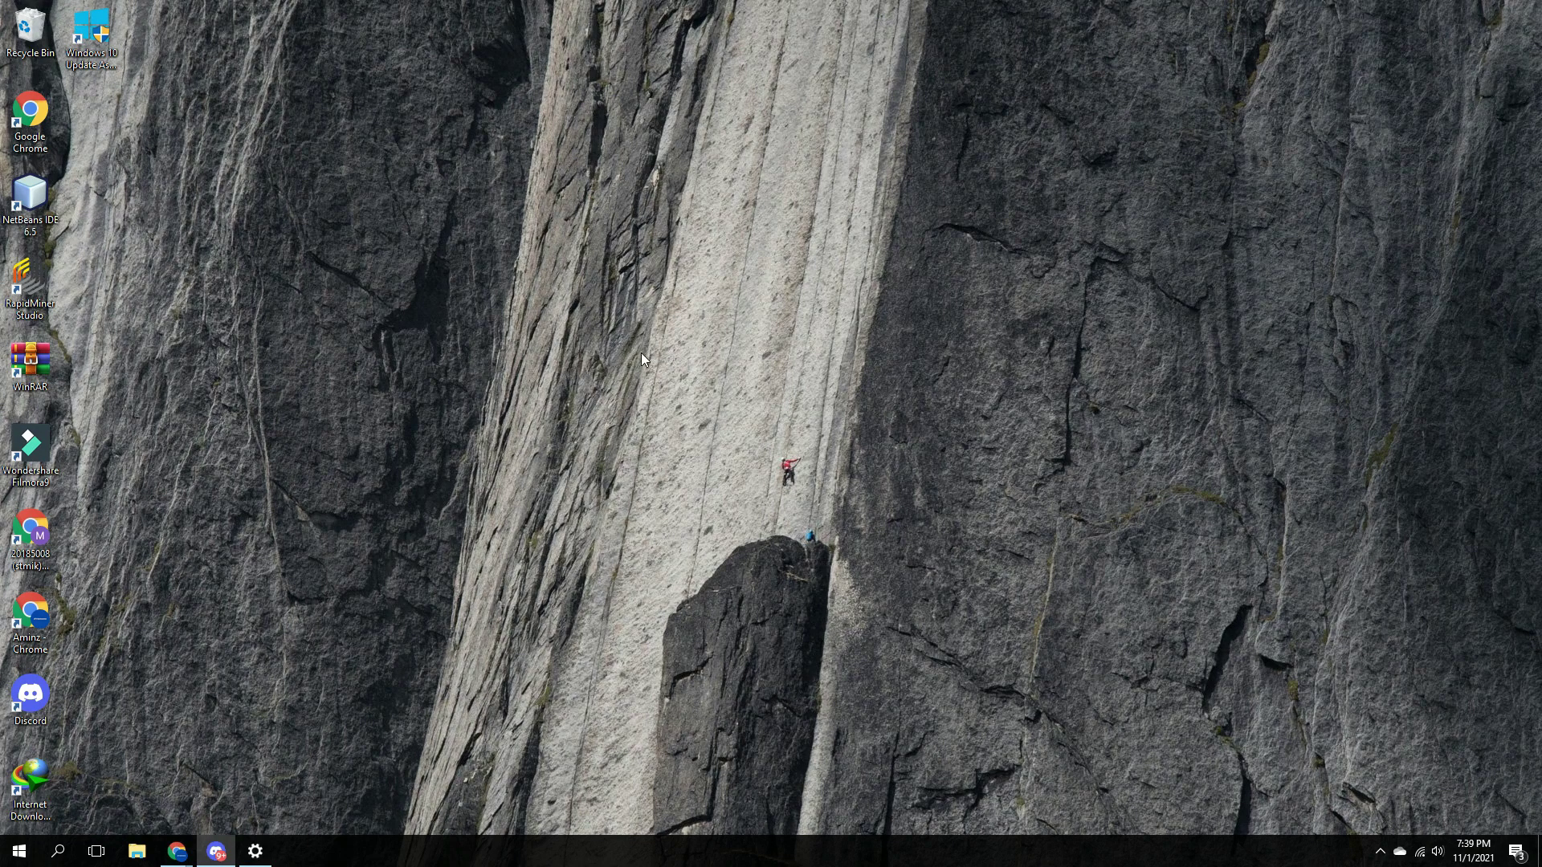
Test the internet connection by pinging google.com in Command Prompt, and close the window
left_click(57, 850)
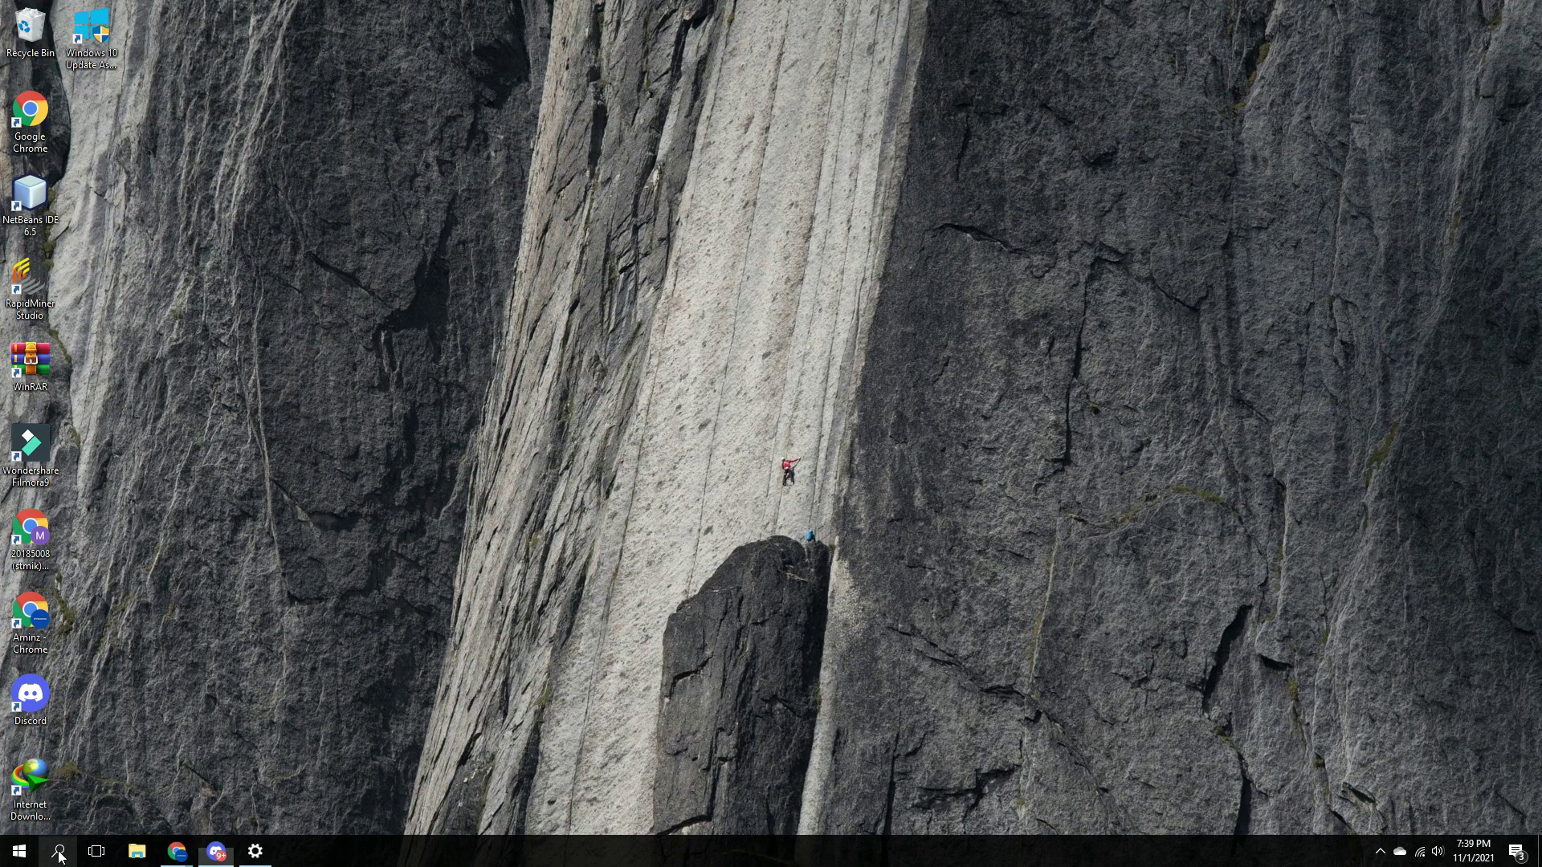
type("cmd")
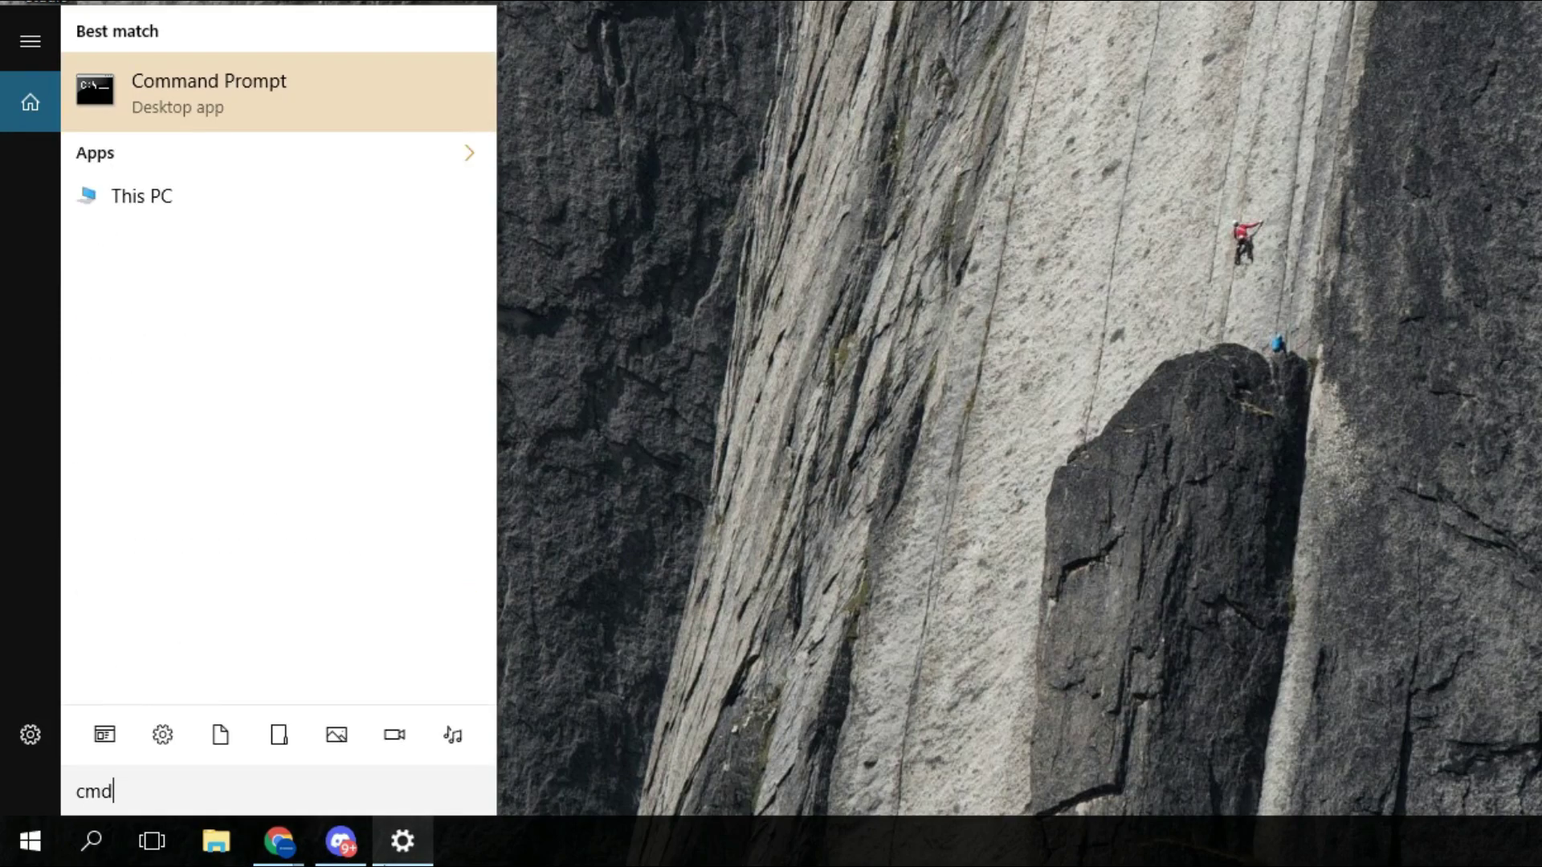
key("Return")
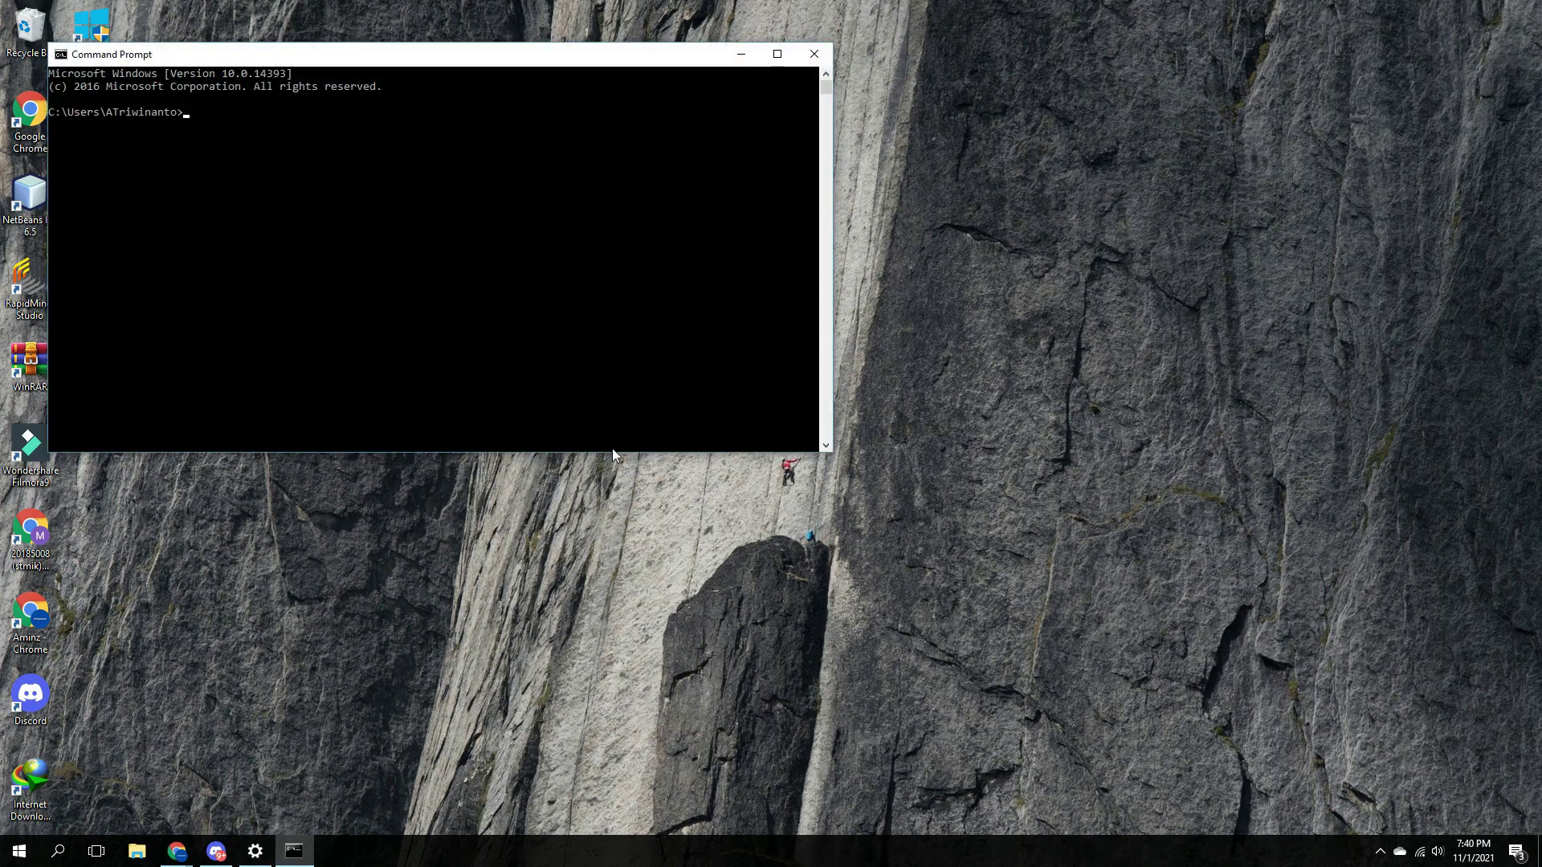
type("ping google")
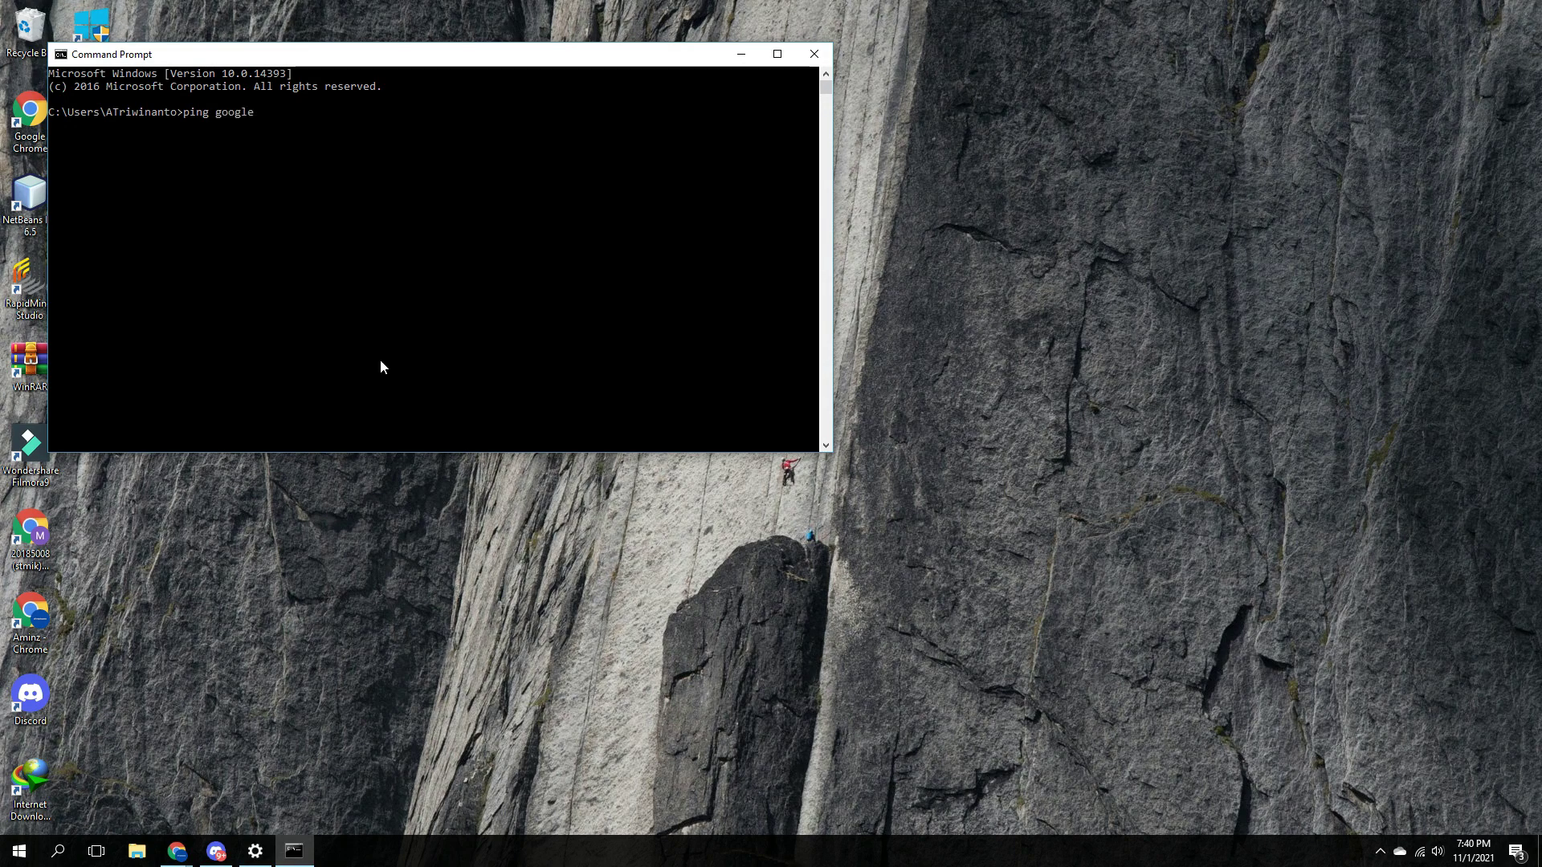
type(".vco")
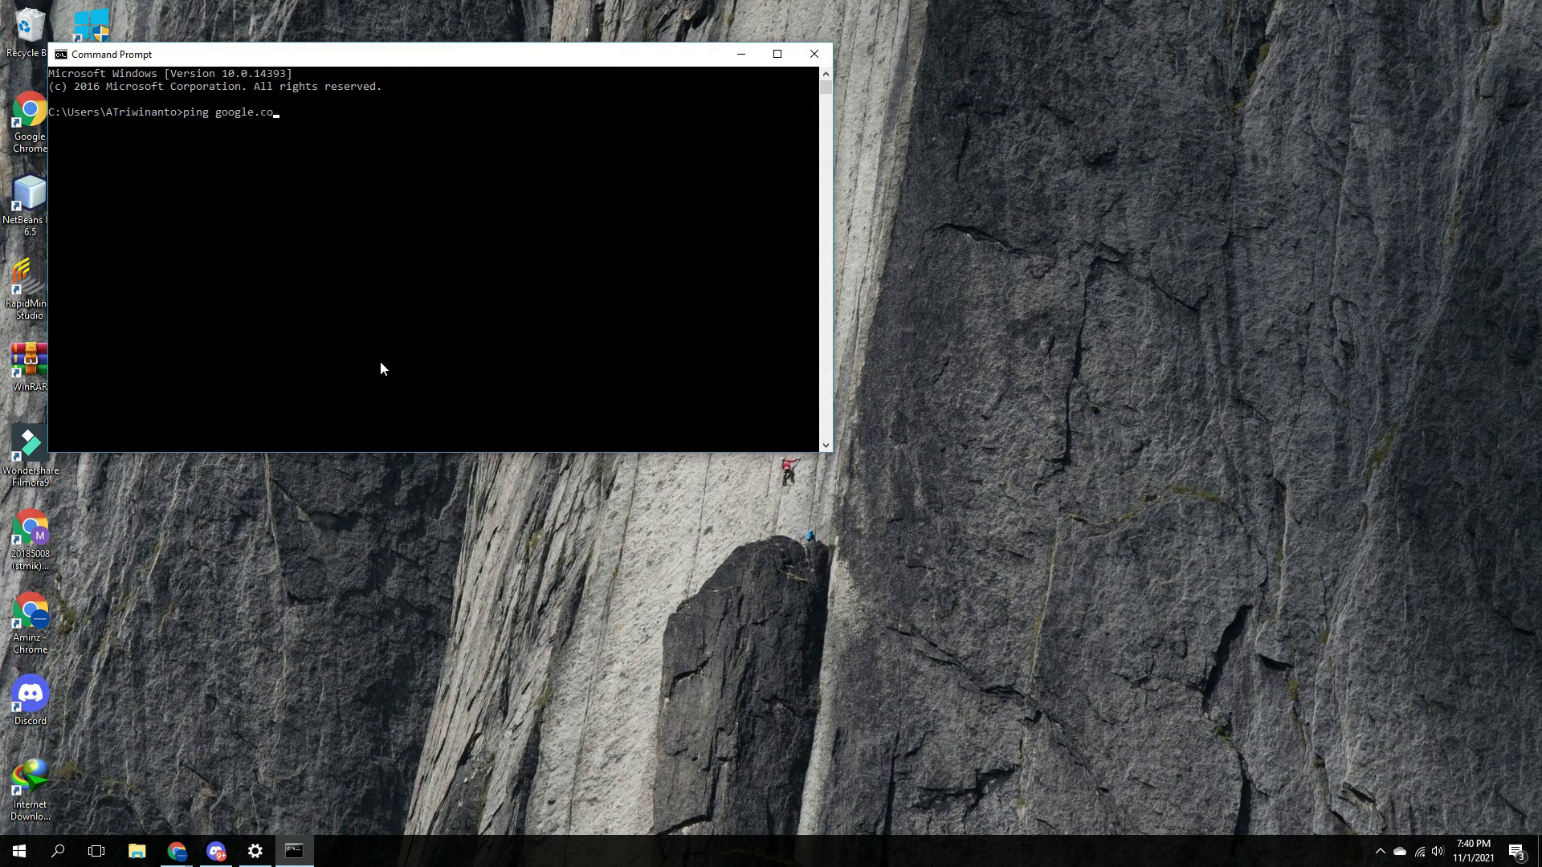
type("m")
key("Return")
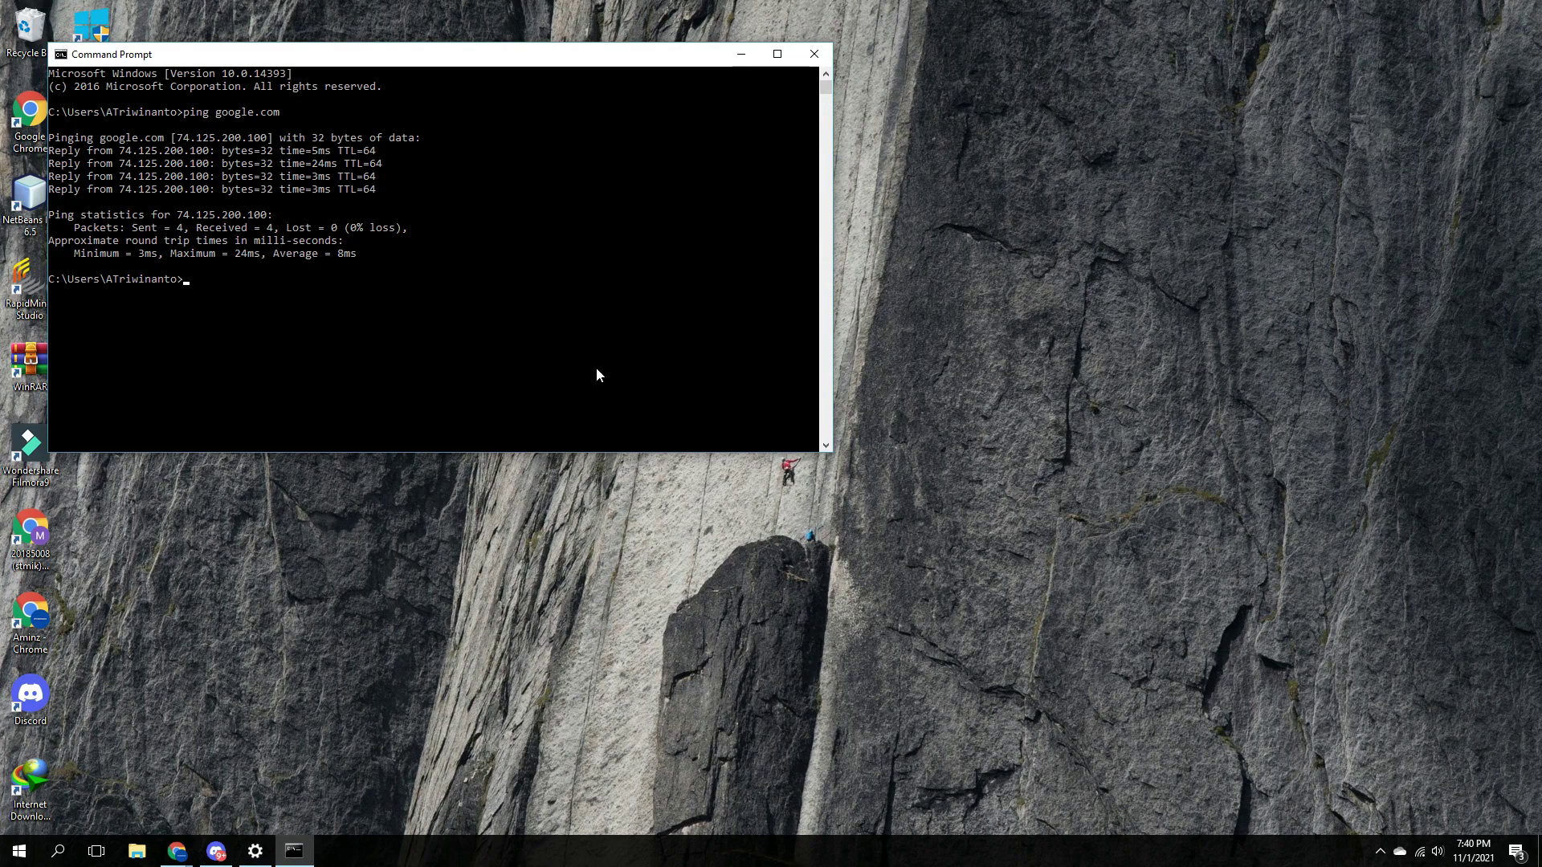
left_click_drag(533, 66, 734, 104)
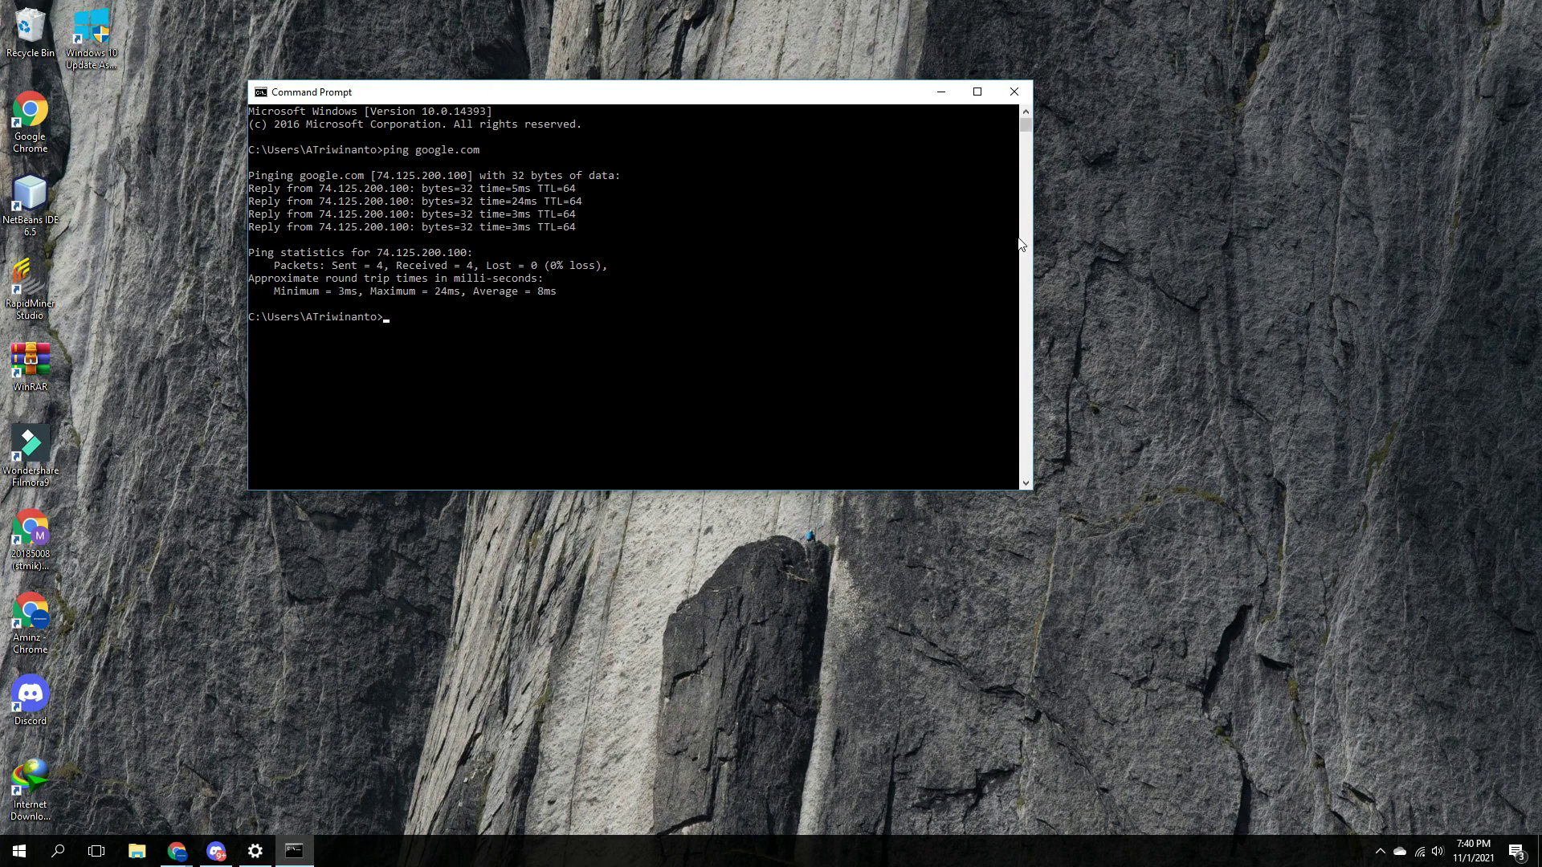
left_click(1013, 91)
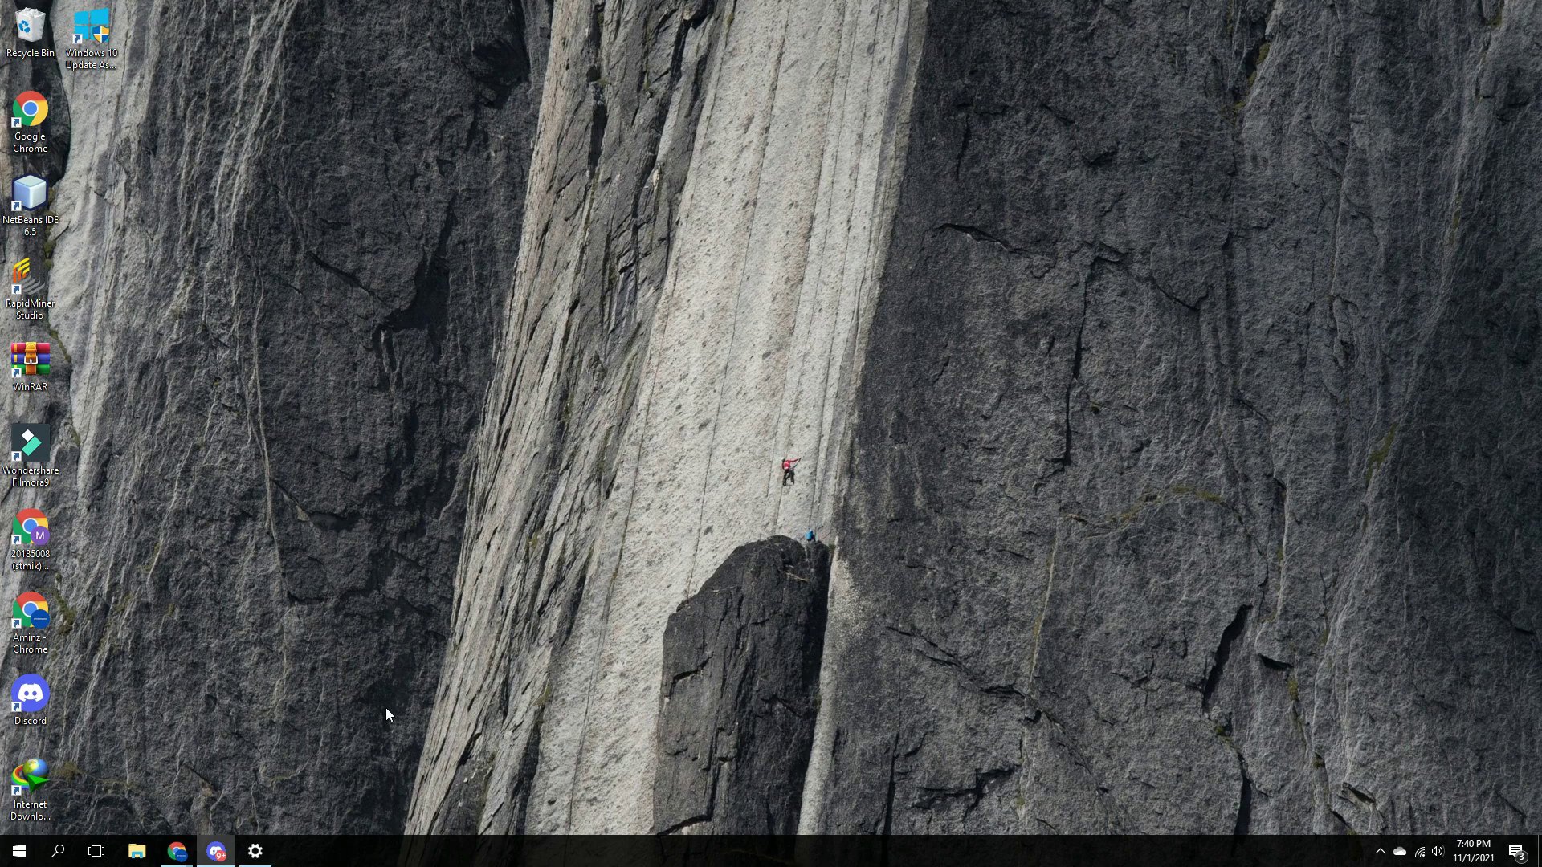
Open Windows Defender and go to its real-time protection settings
left_click(57, 851)
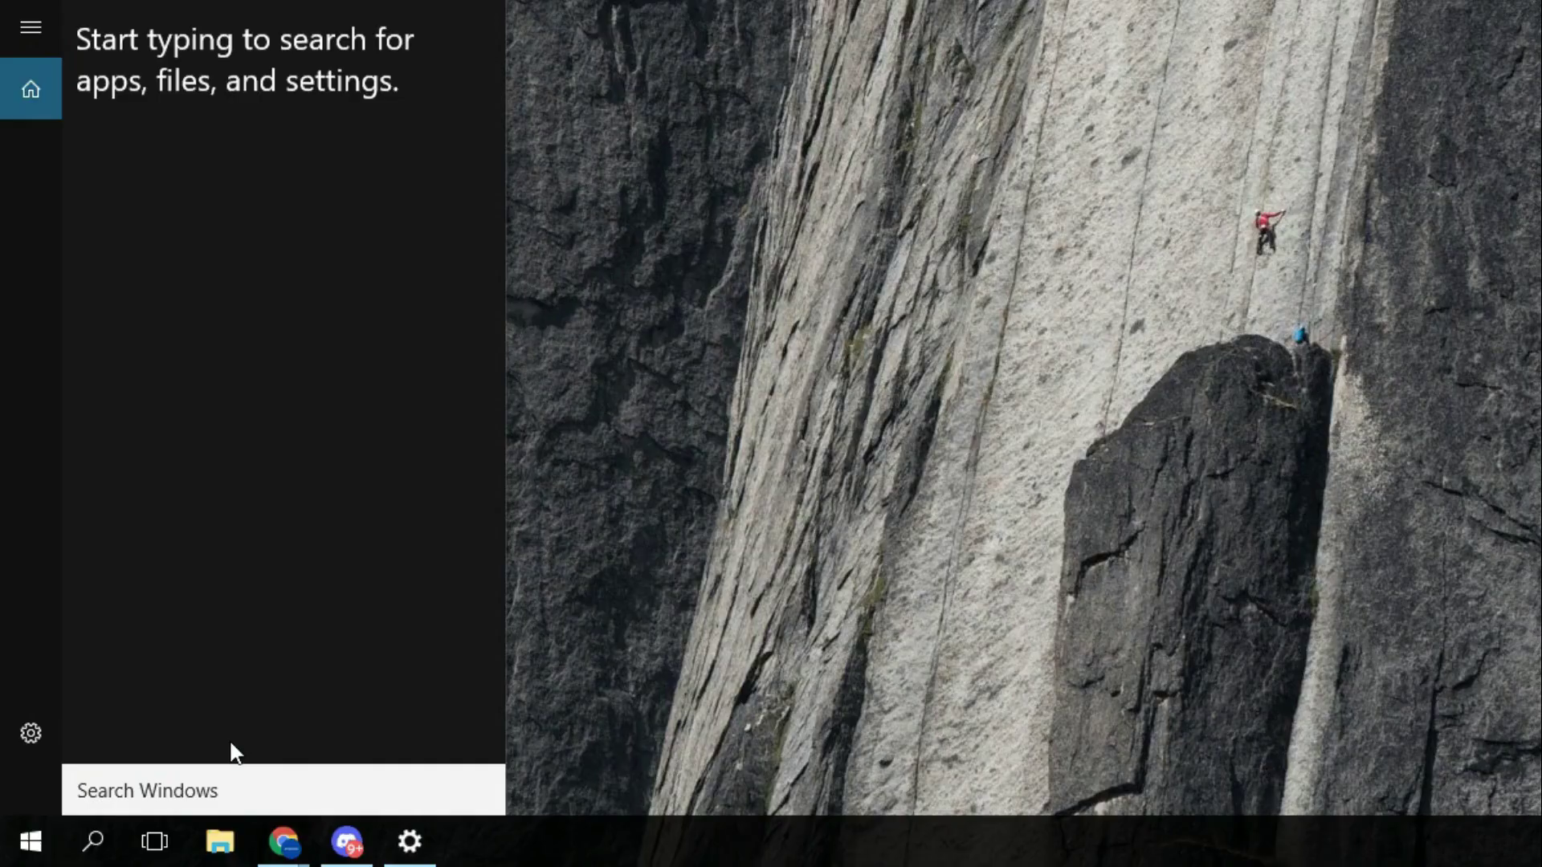
type("defe")
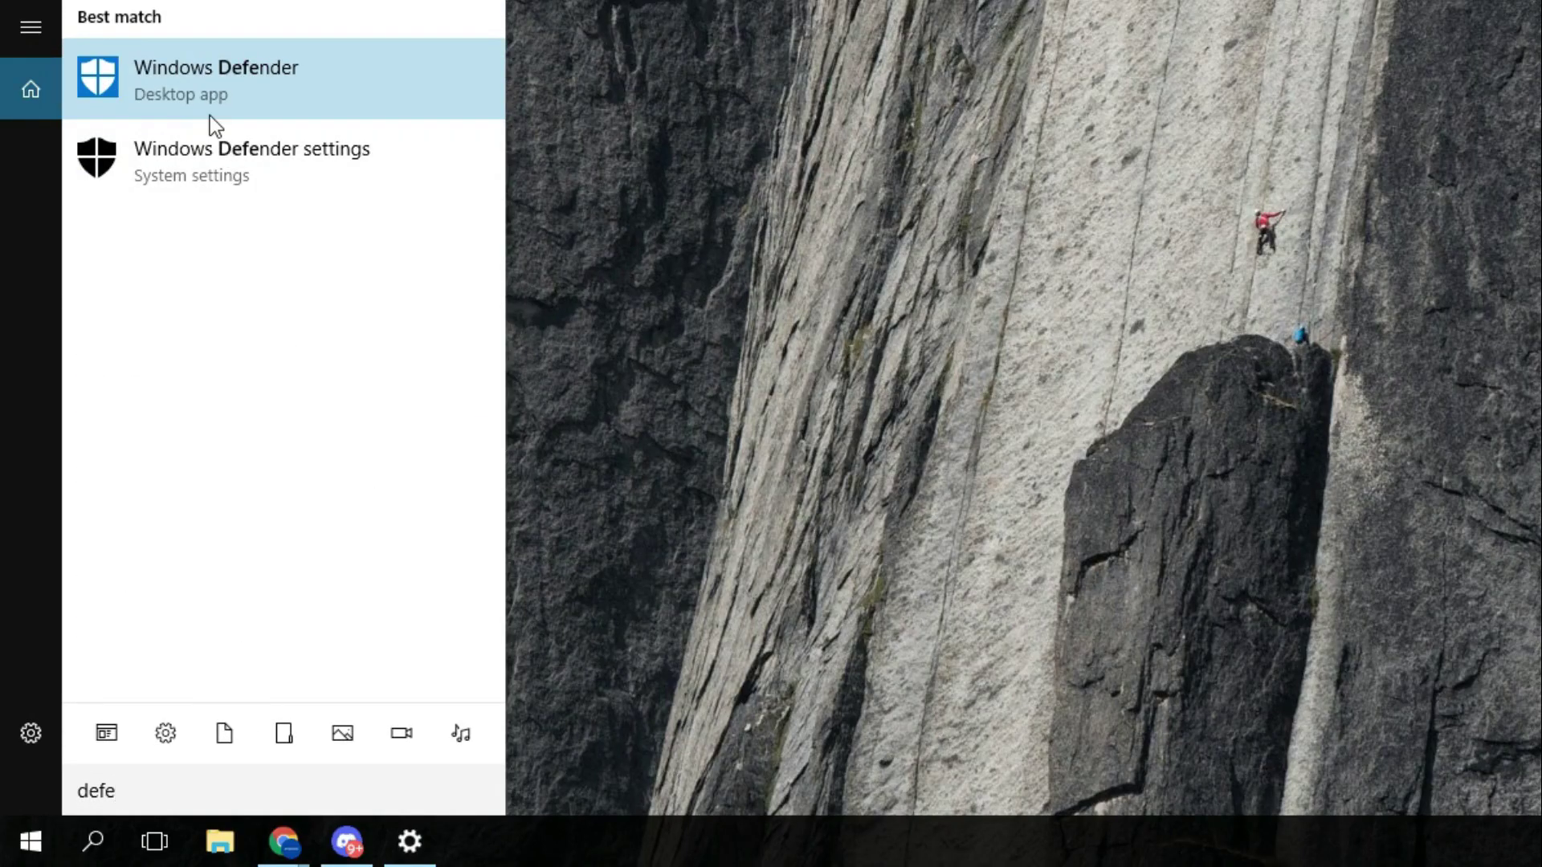
left_click(195, 96)
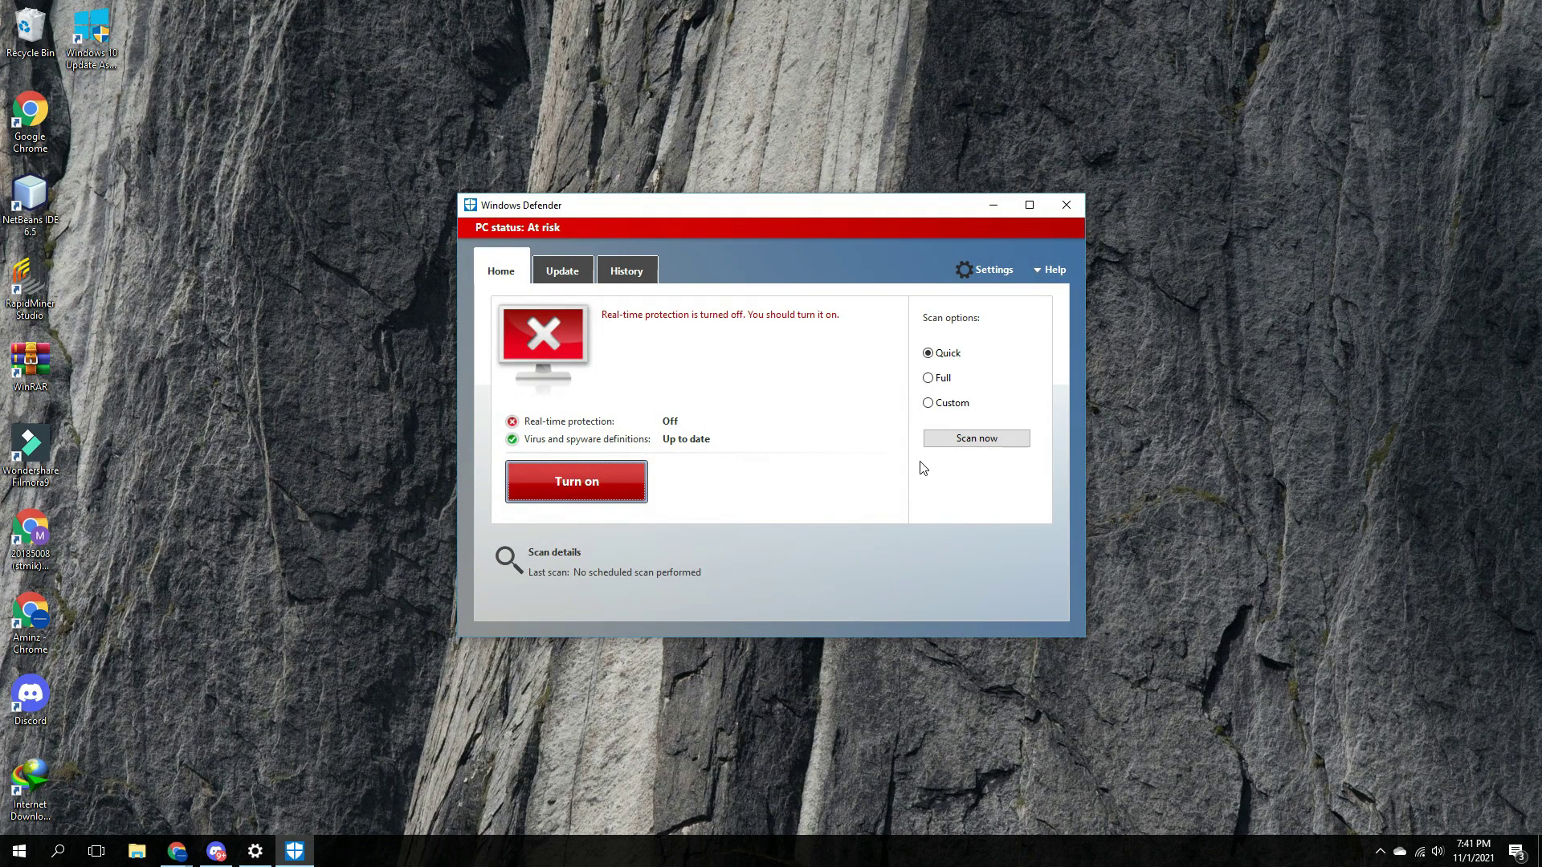
left_click(989, 272)
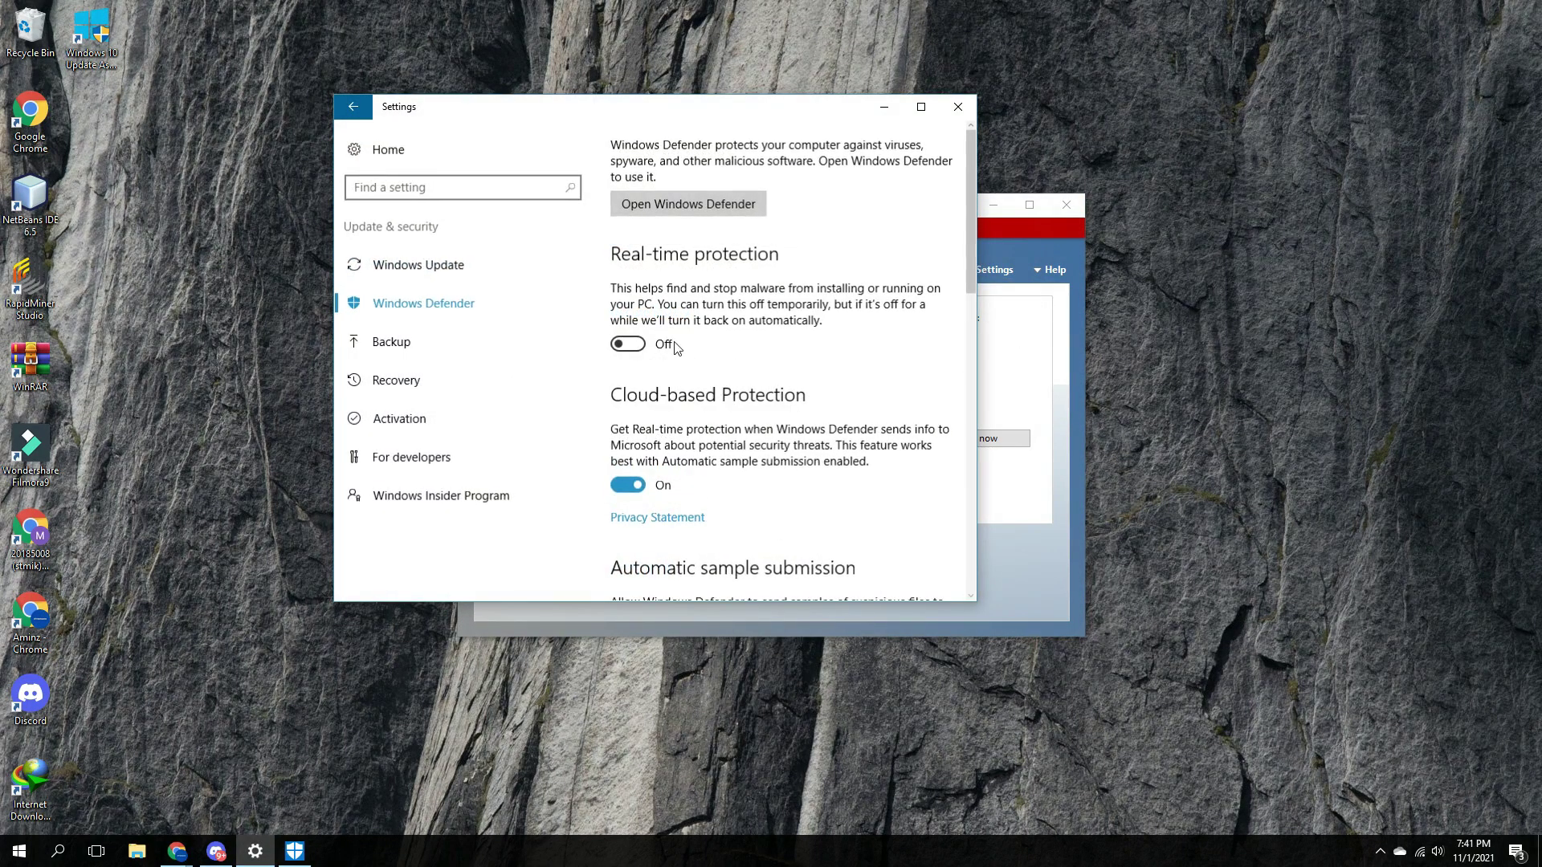
Switch real-time protection on and back off, and close the settings window
left_click(627, 343)
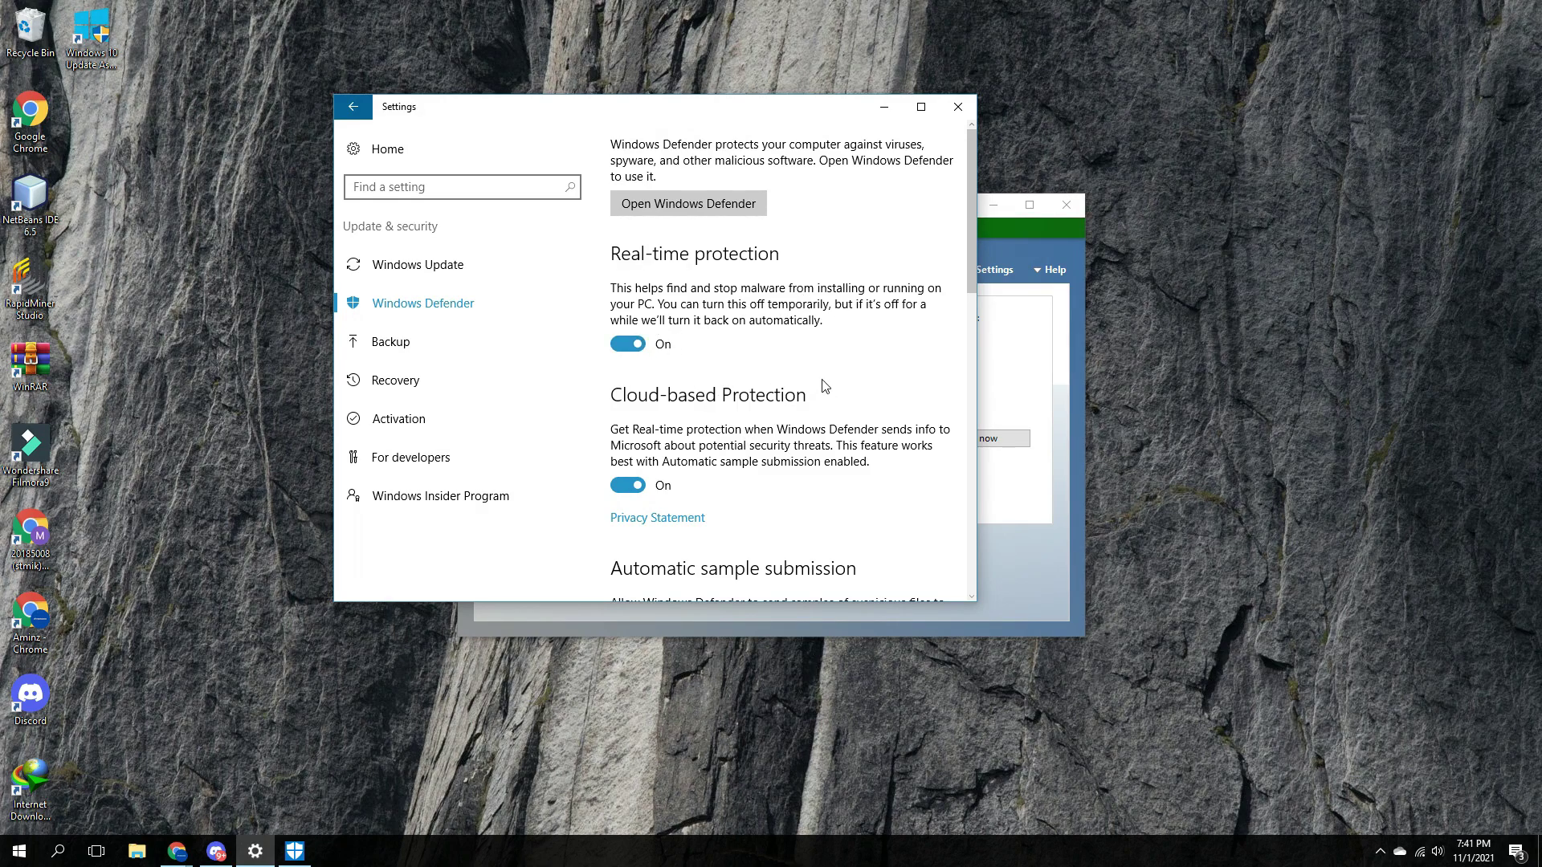
left_click(640, 344)
left_click(956, 110)
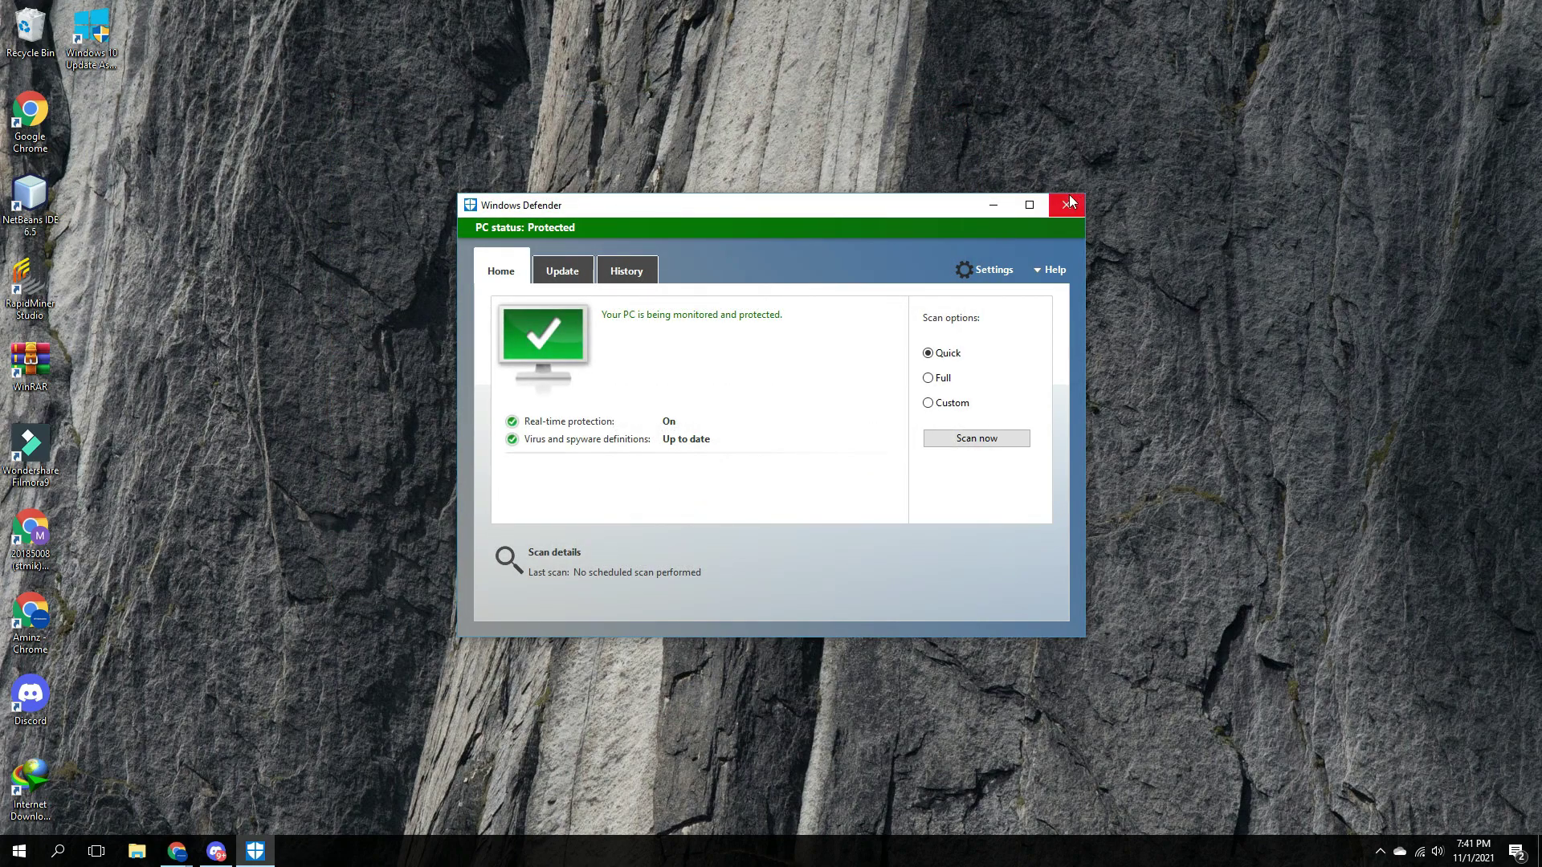
Check the real-time protection setting again and close Windows Defender
left_click(981, 272)
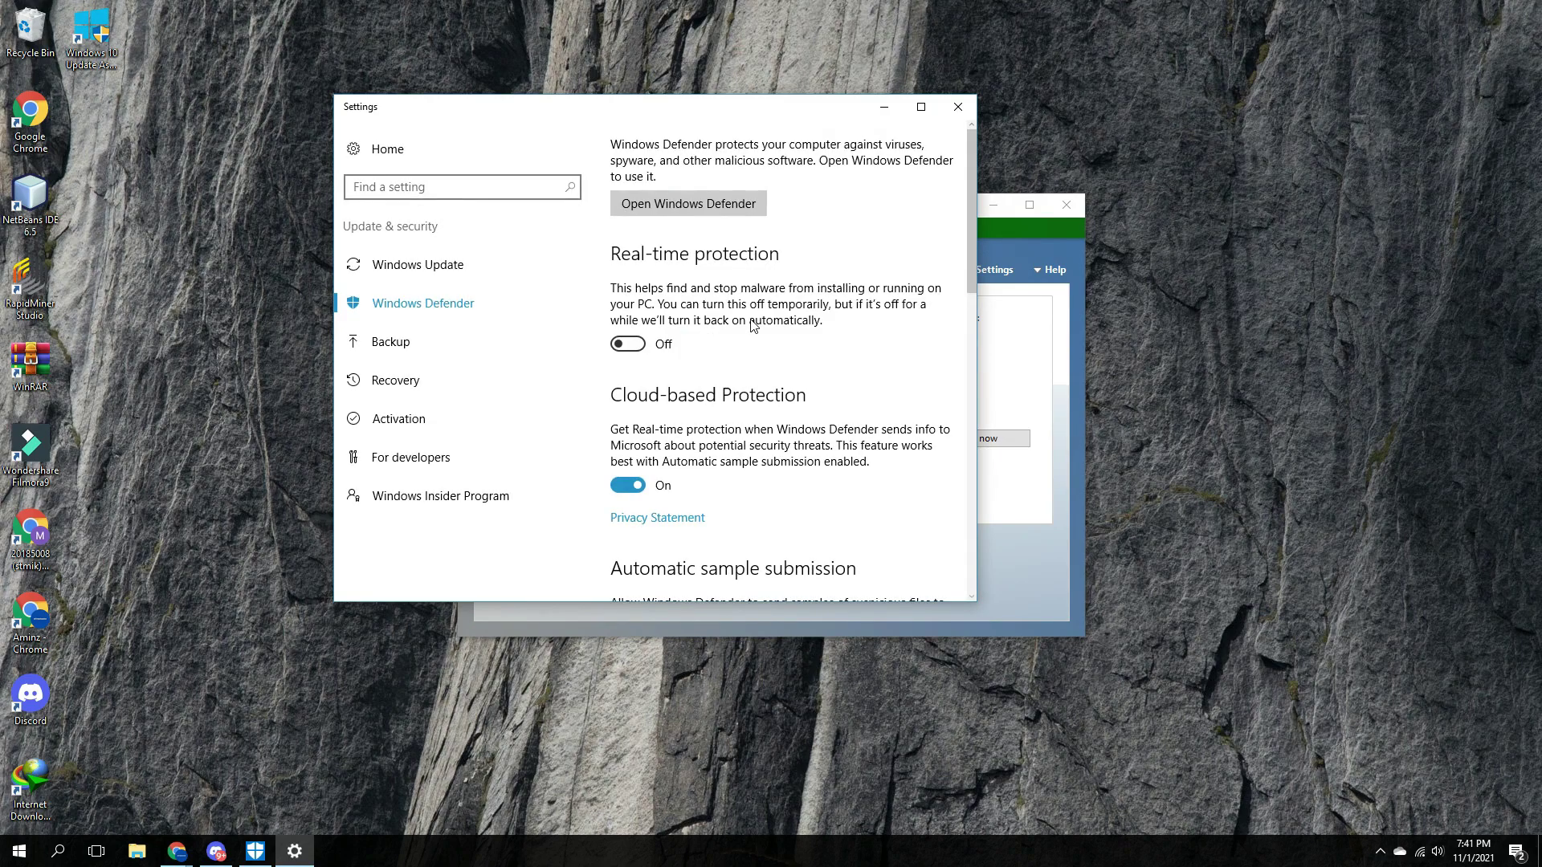
left_click(958, 111)
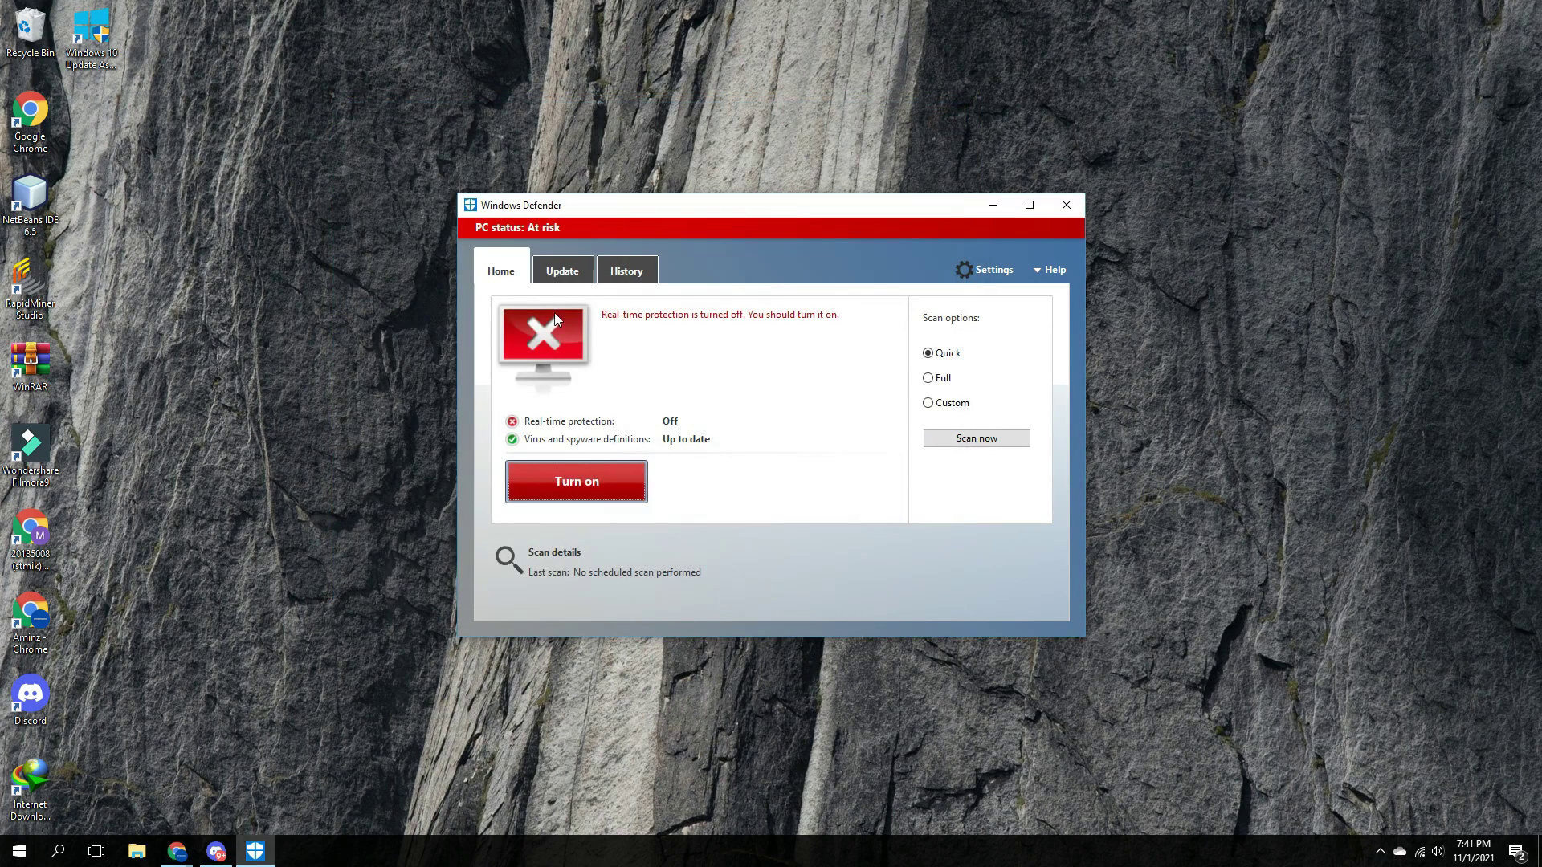
left_click(1069, 212)
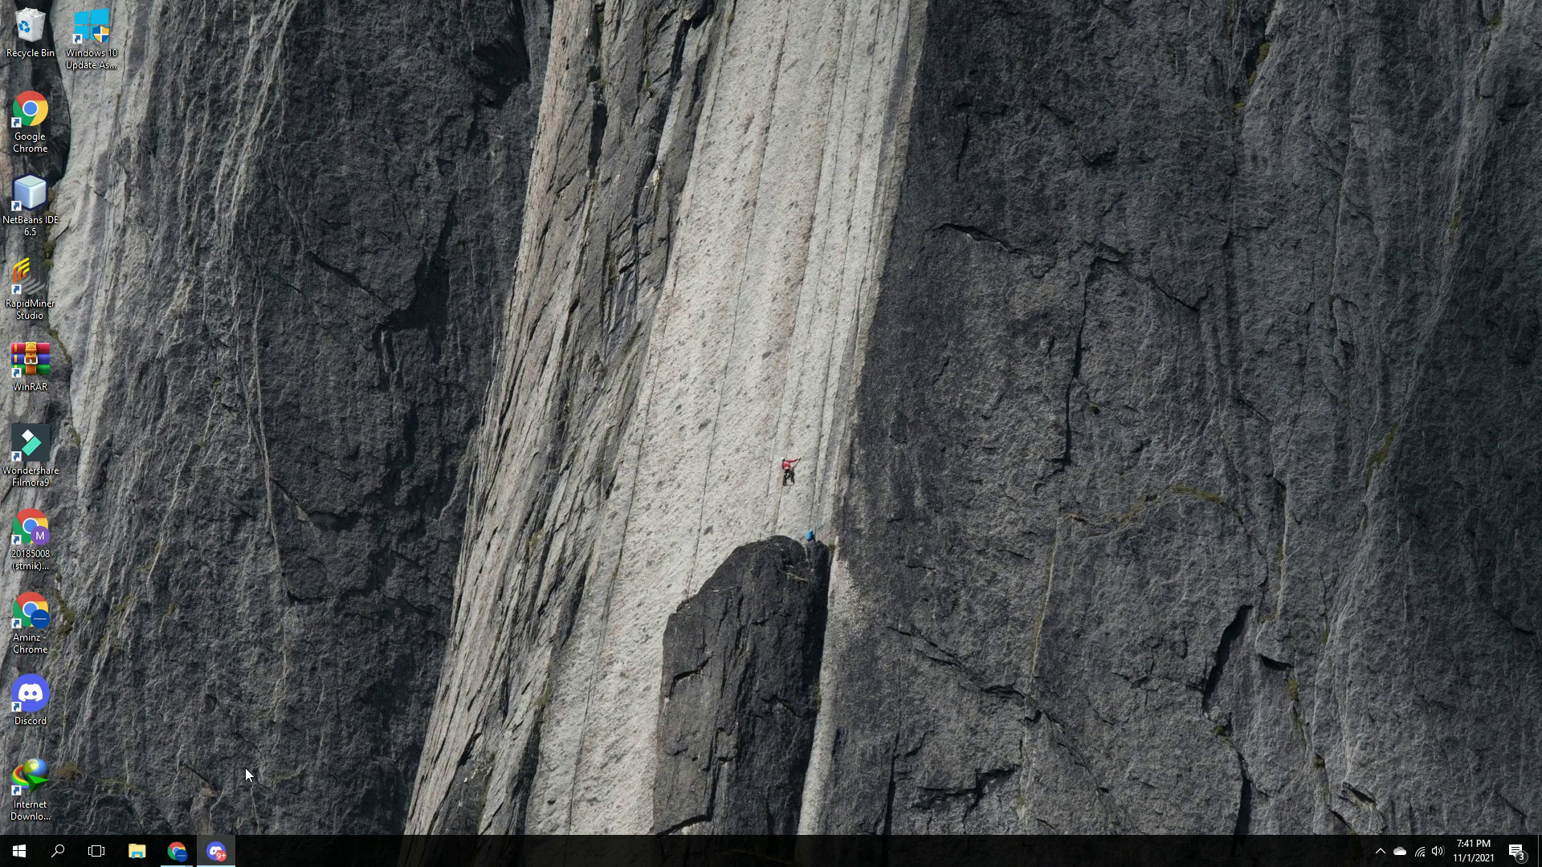
Switch to Chrome, search its settings for "proxy" in a new tab, and open the computer's proxy settings
mouse_move(177, 850)
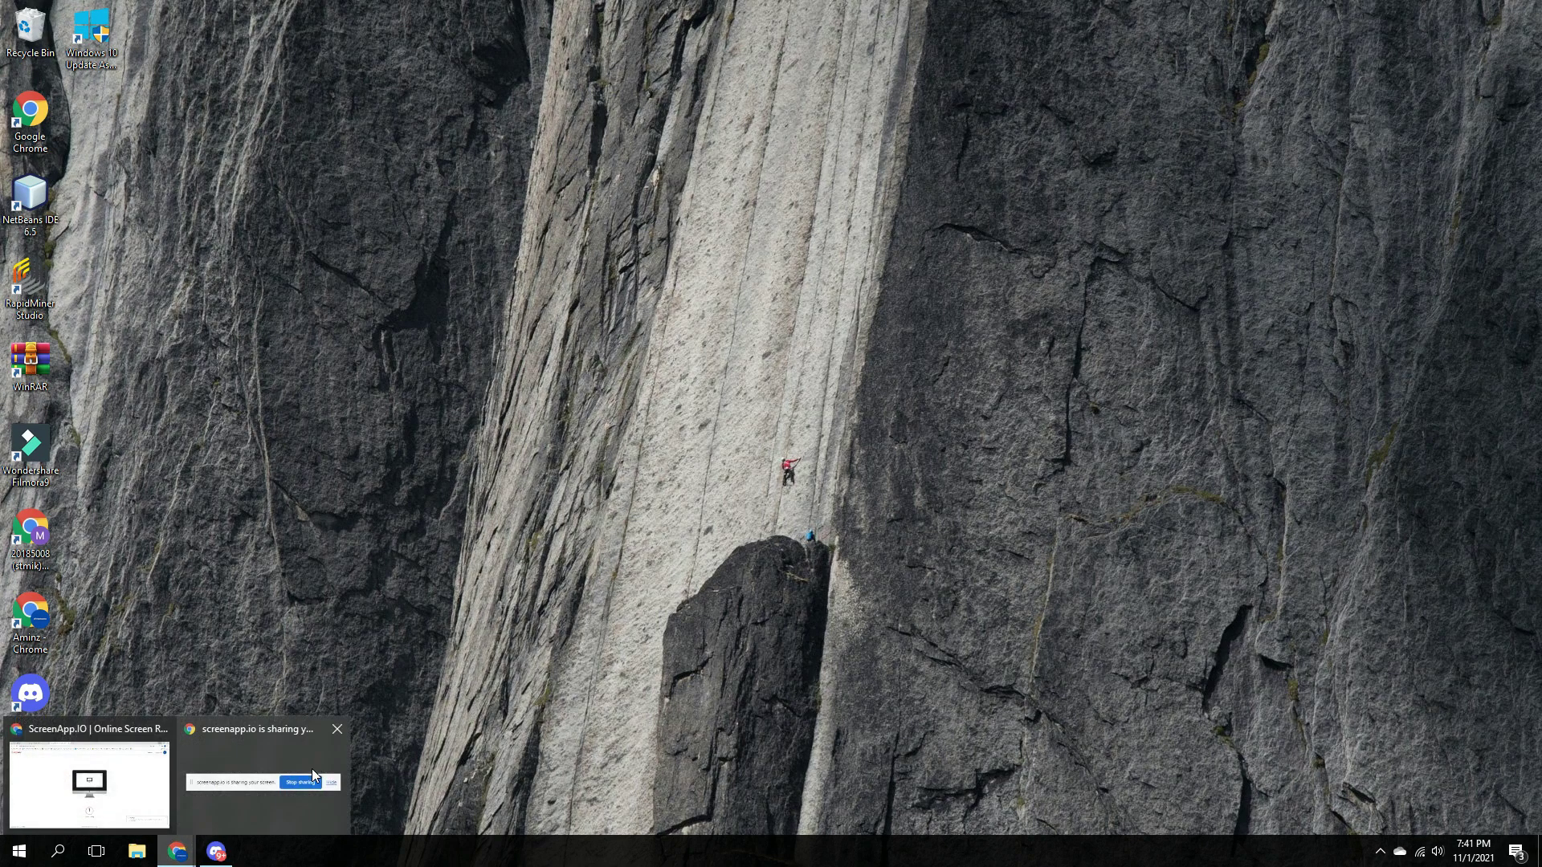
left_click(120, 803)
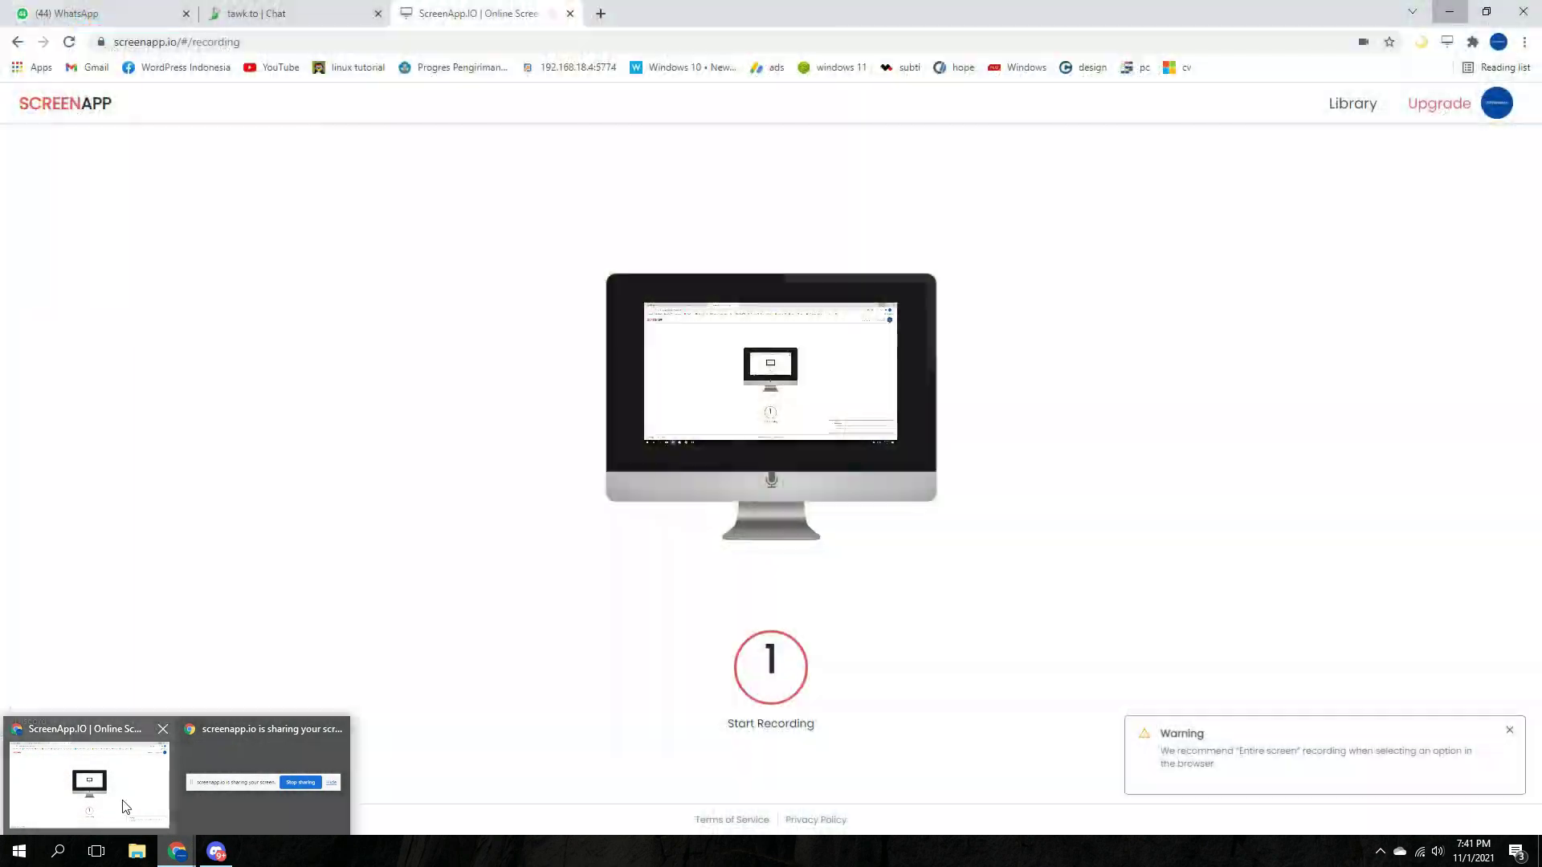
left_click(601, 14)
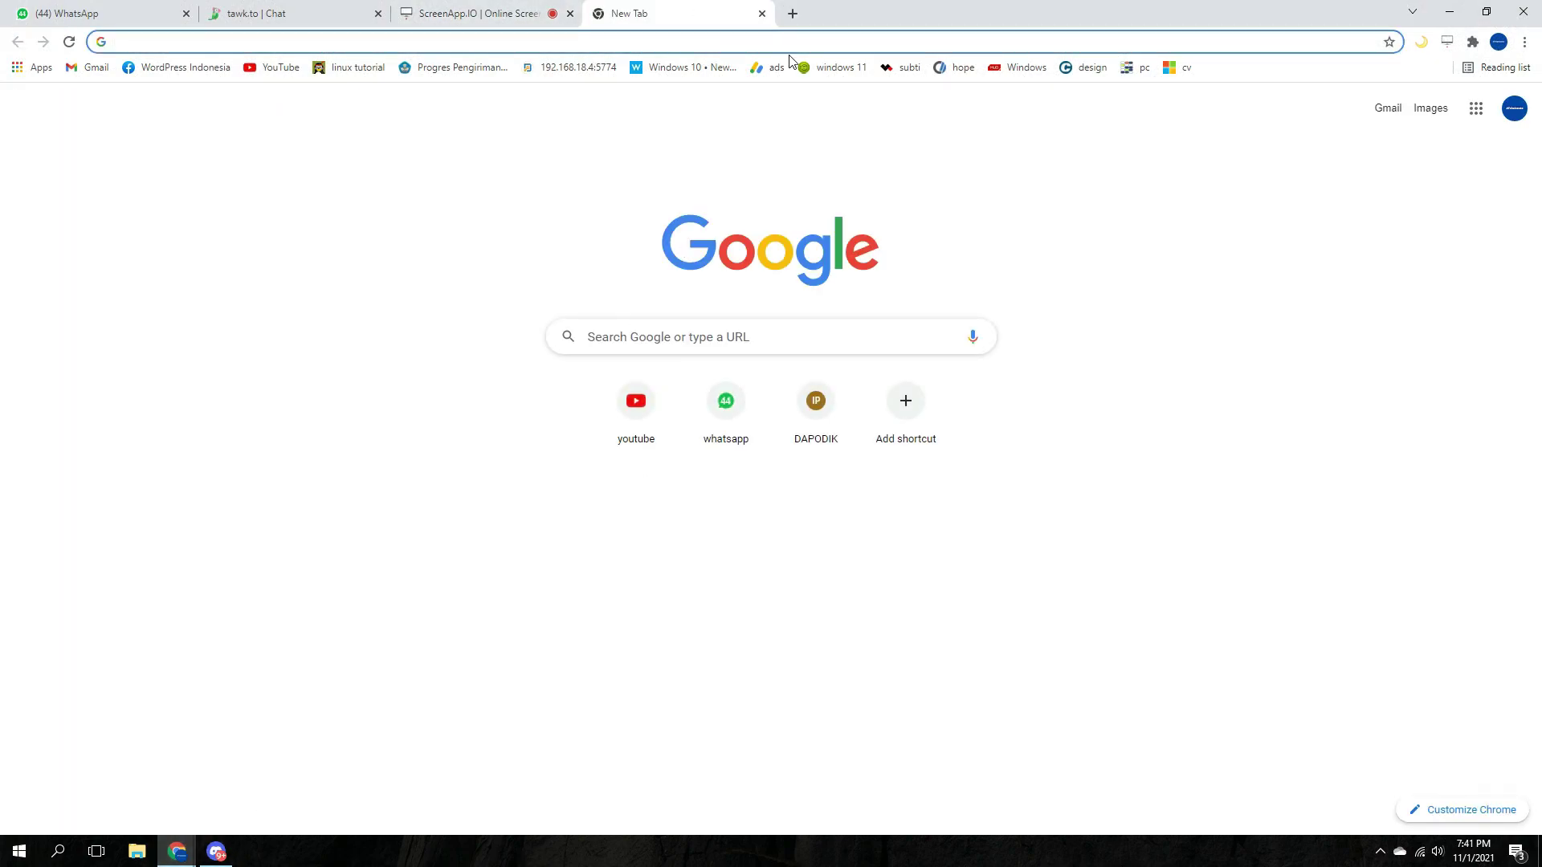
left_click(1525, 42)
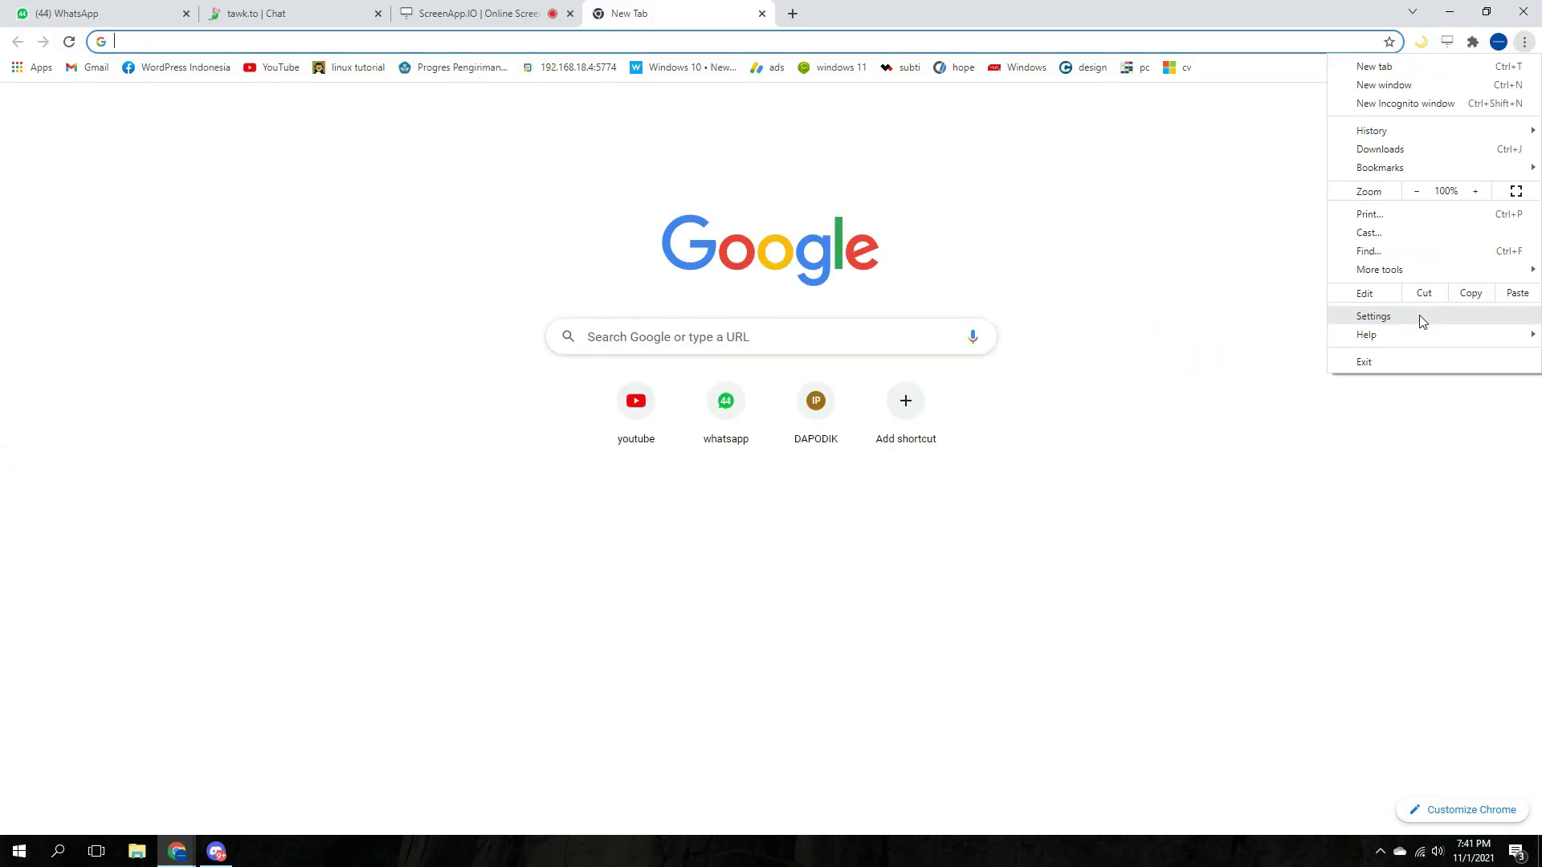
left_click(1422, 322)
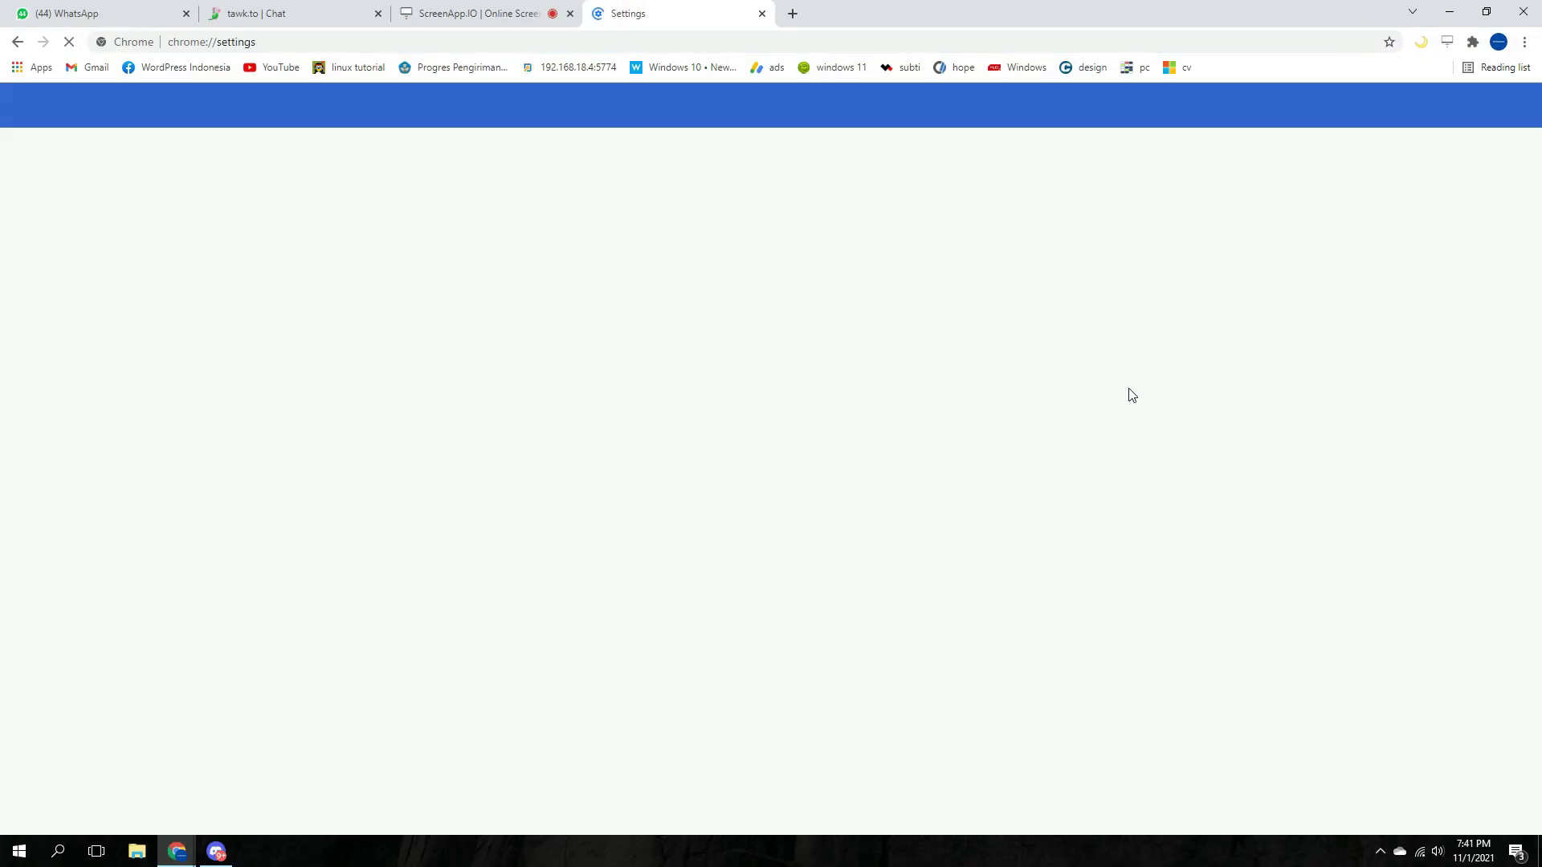
type("proxy")
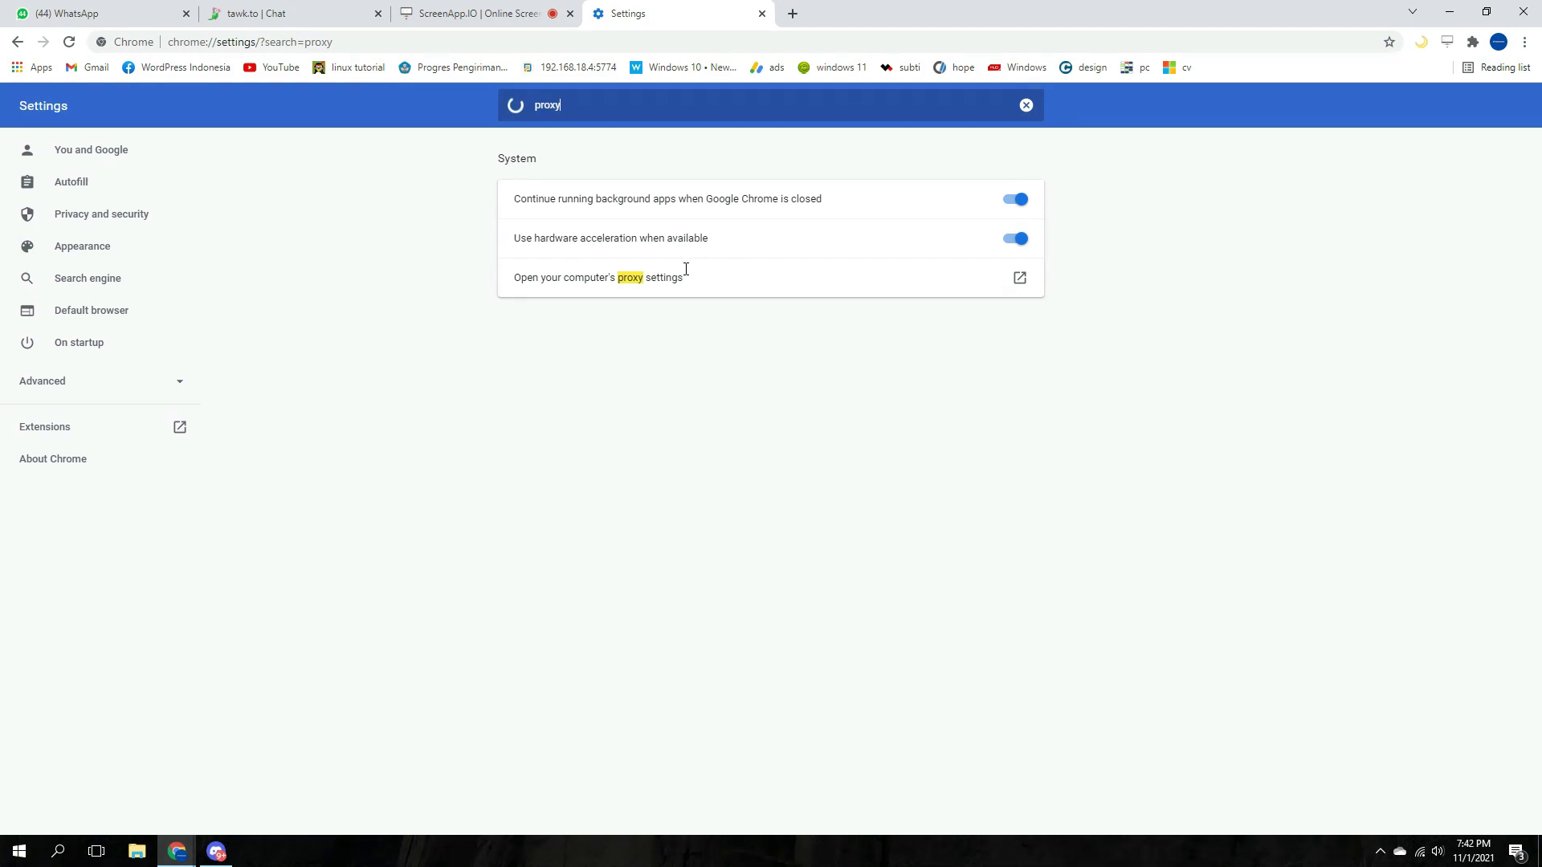
left_click(1019, 279)
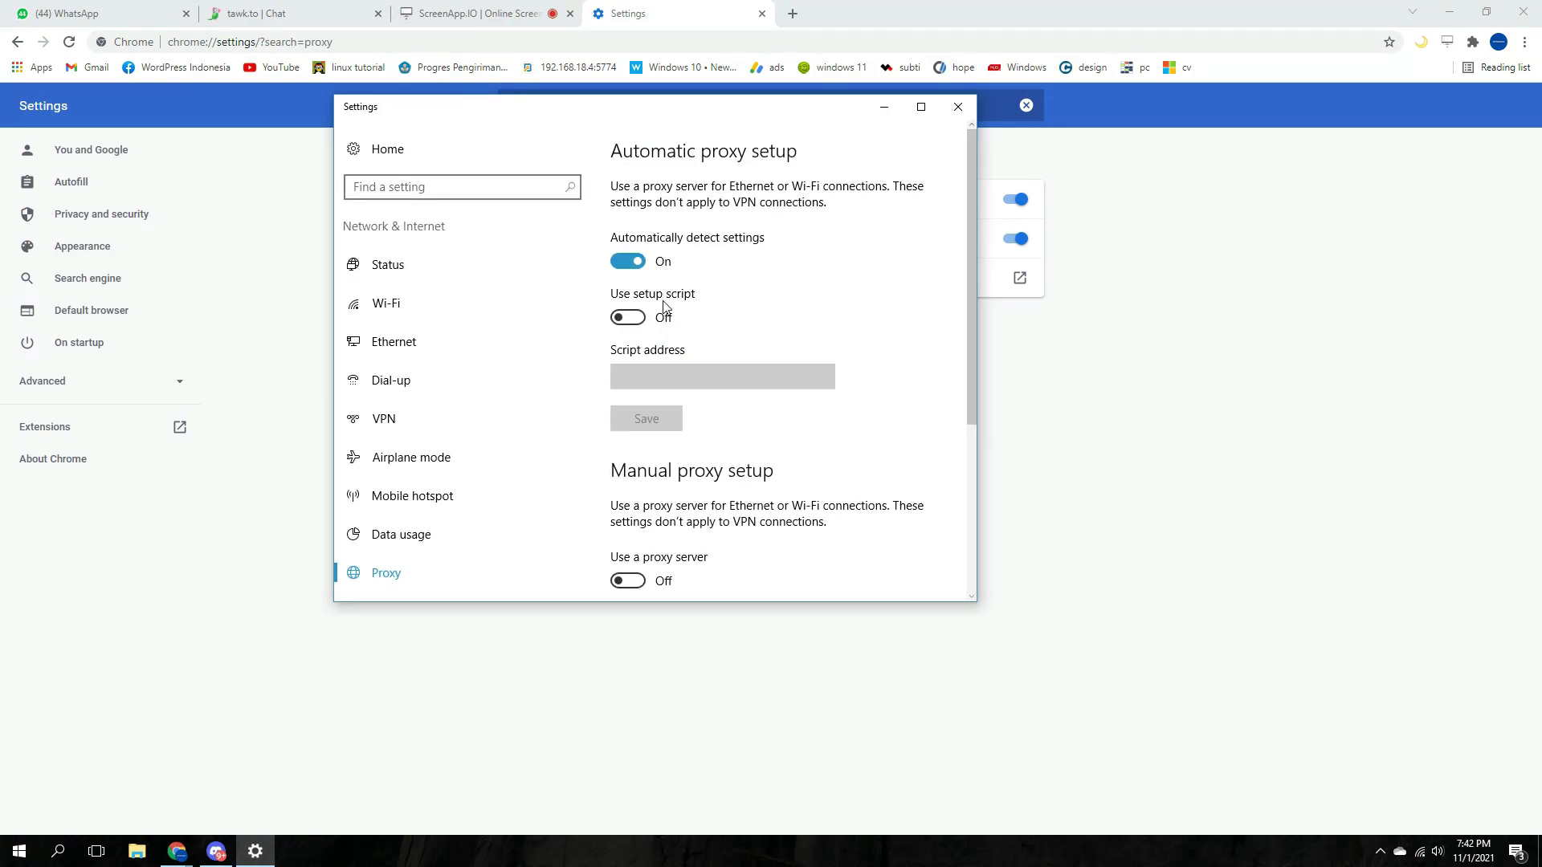
Switch the "Use setup script" proxy option on and back off, and close the proxy settings
left_click(633, 317)
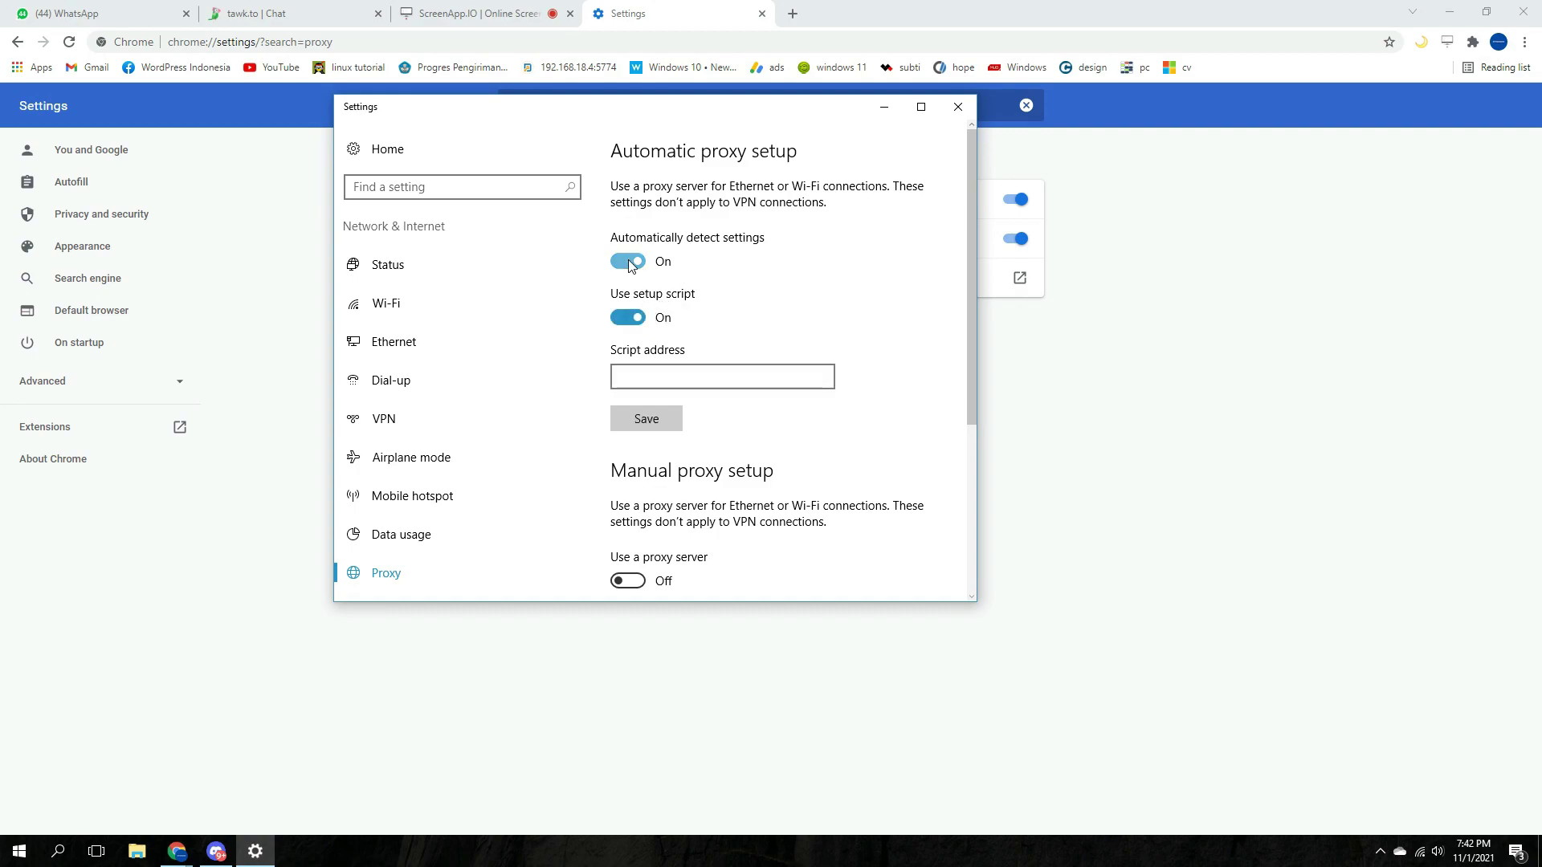
left_click(633, 318)
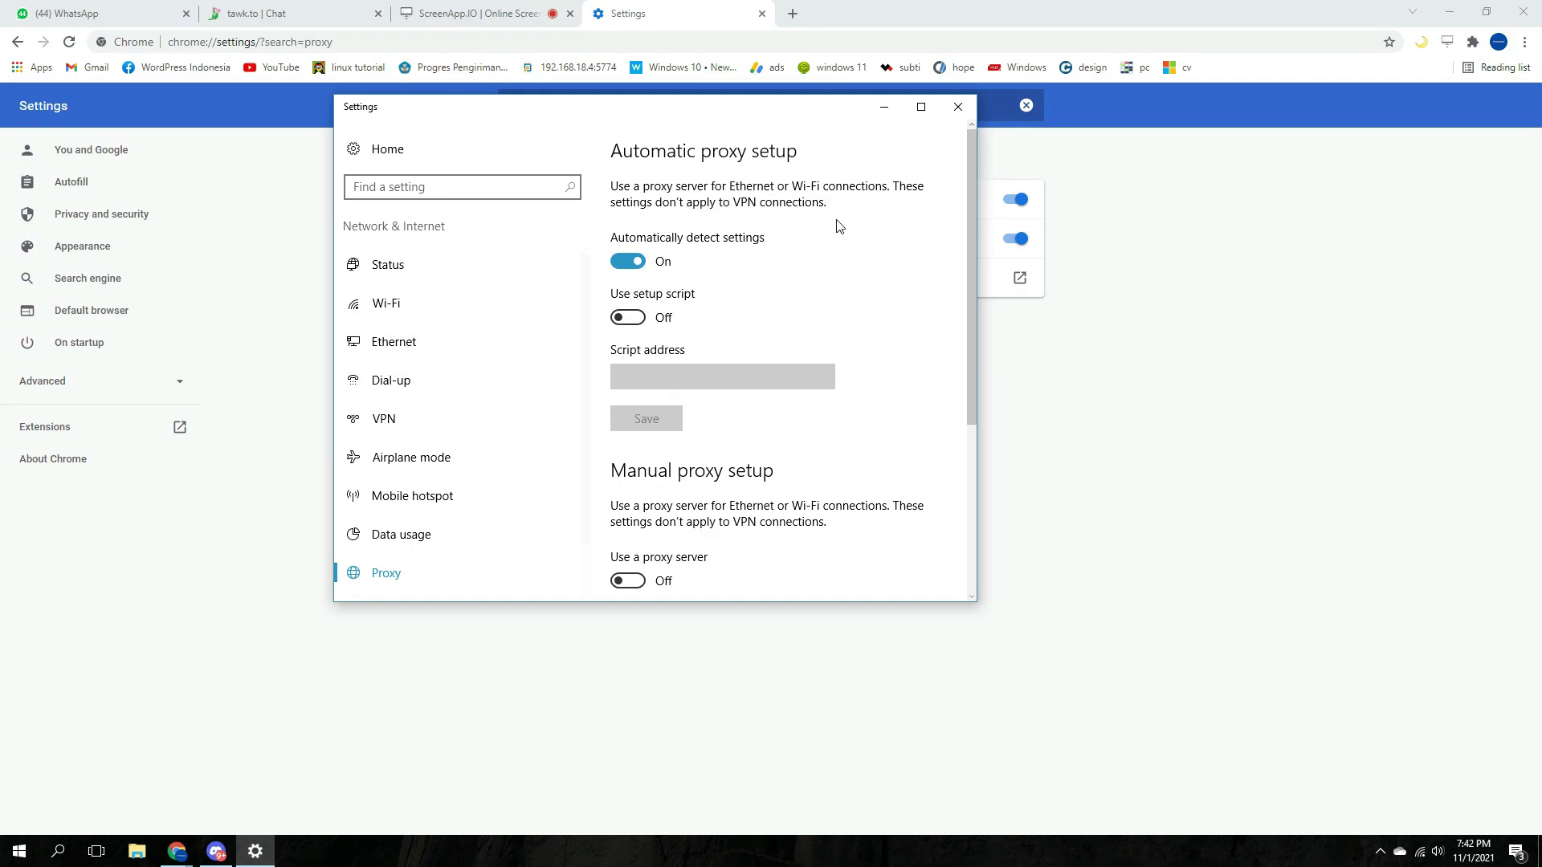
left_click(621, 321)
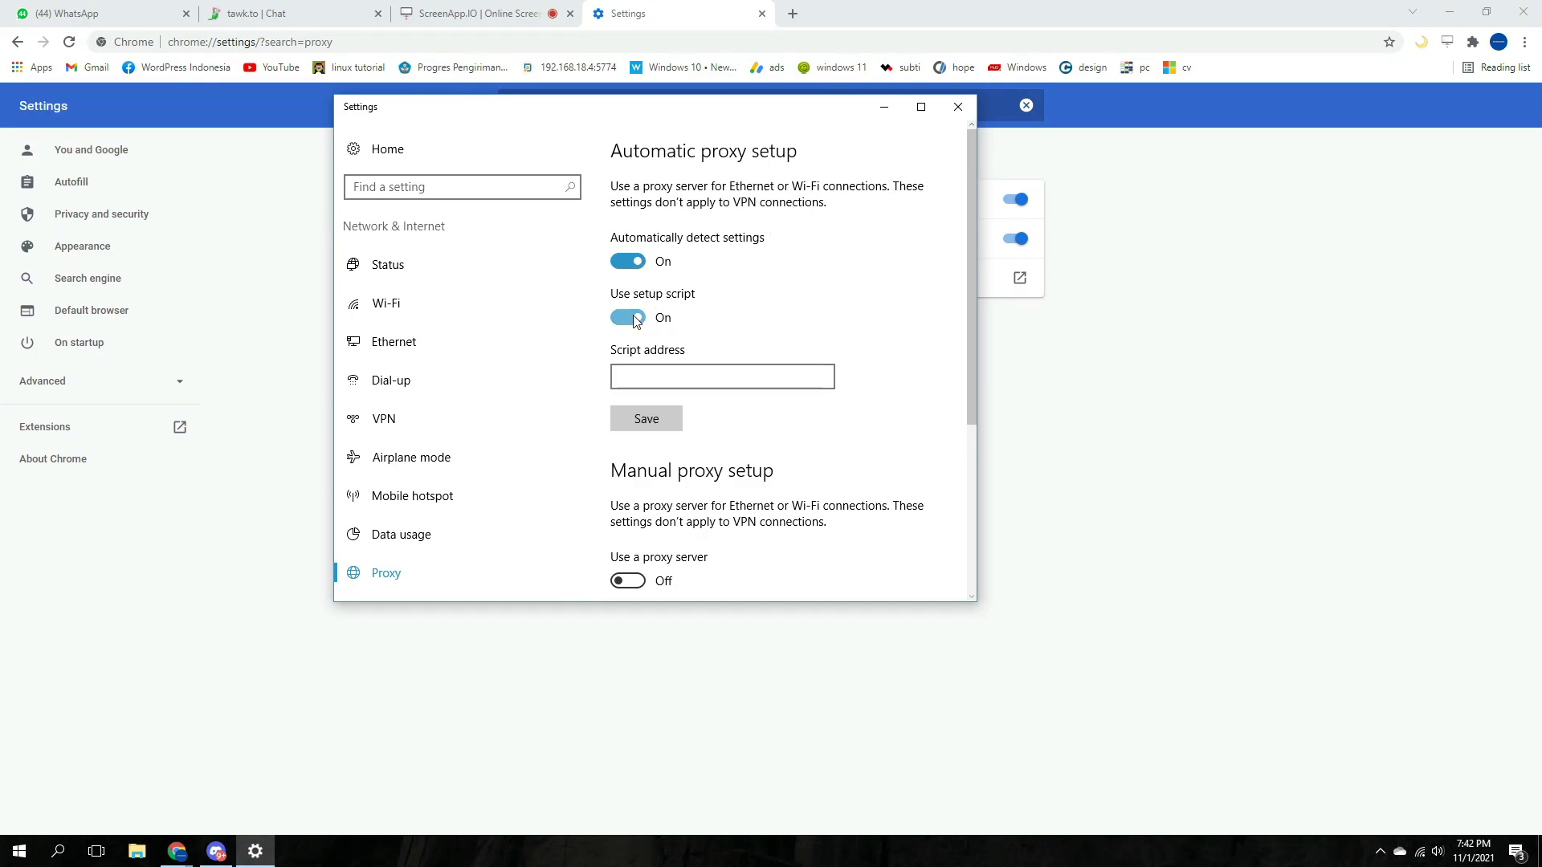
left_click(637, 321)
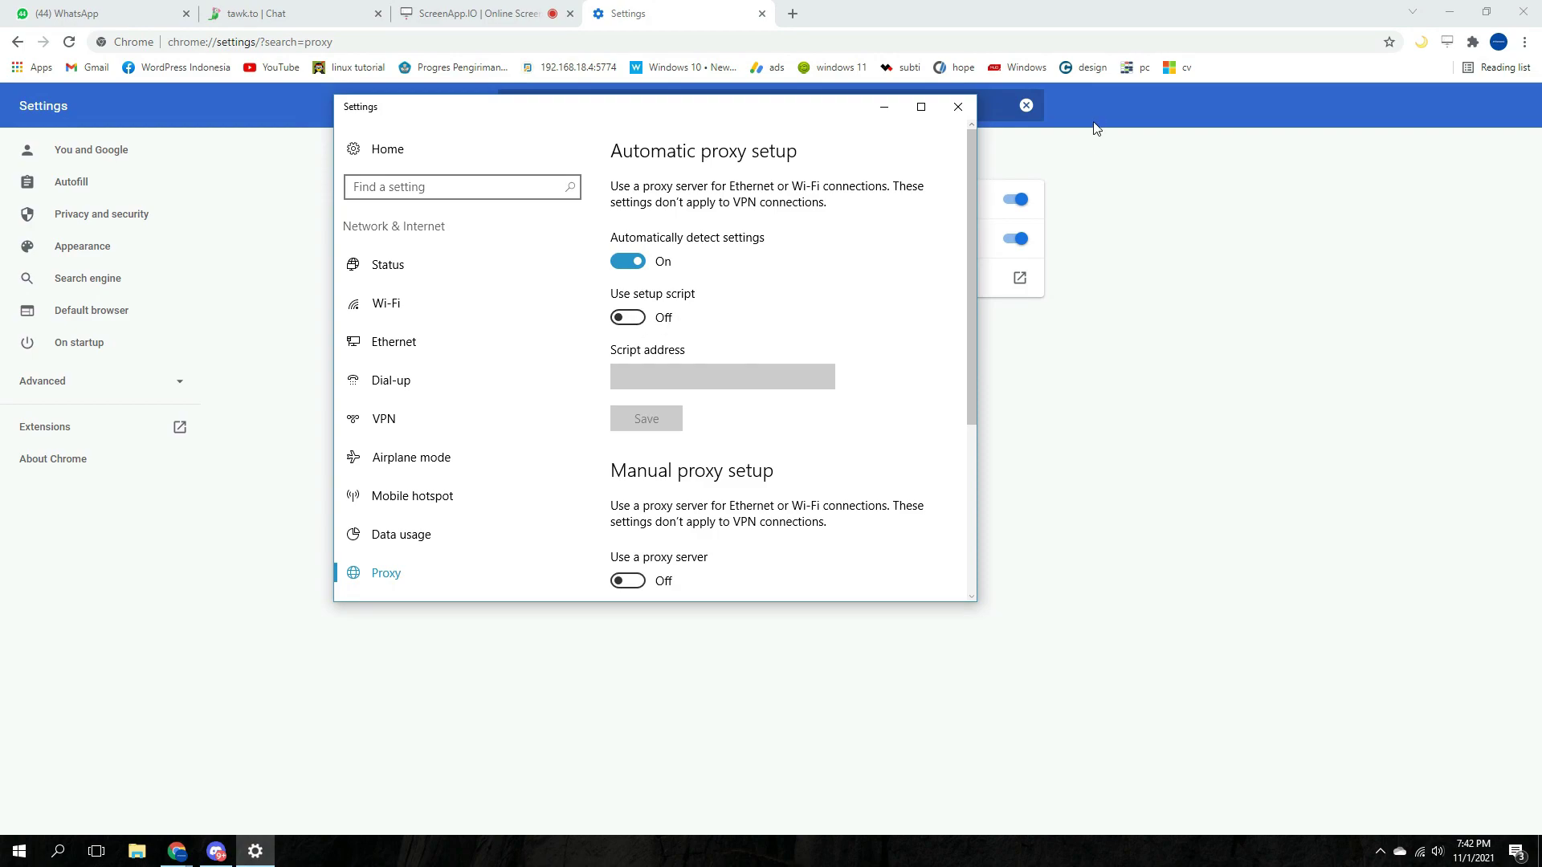
left_click(958, 107)
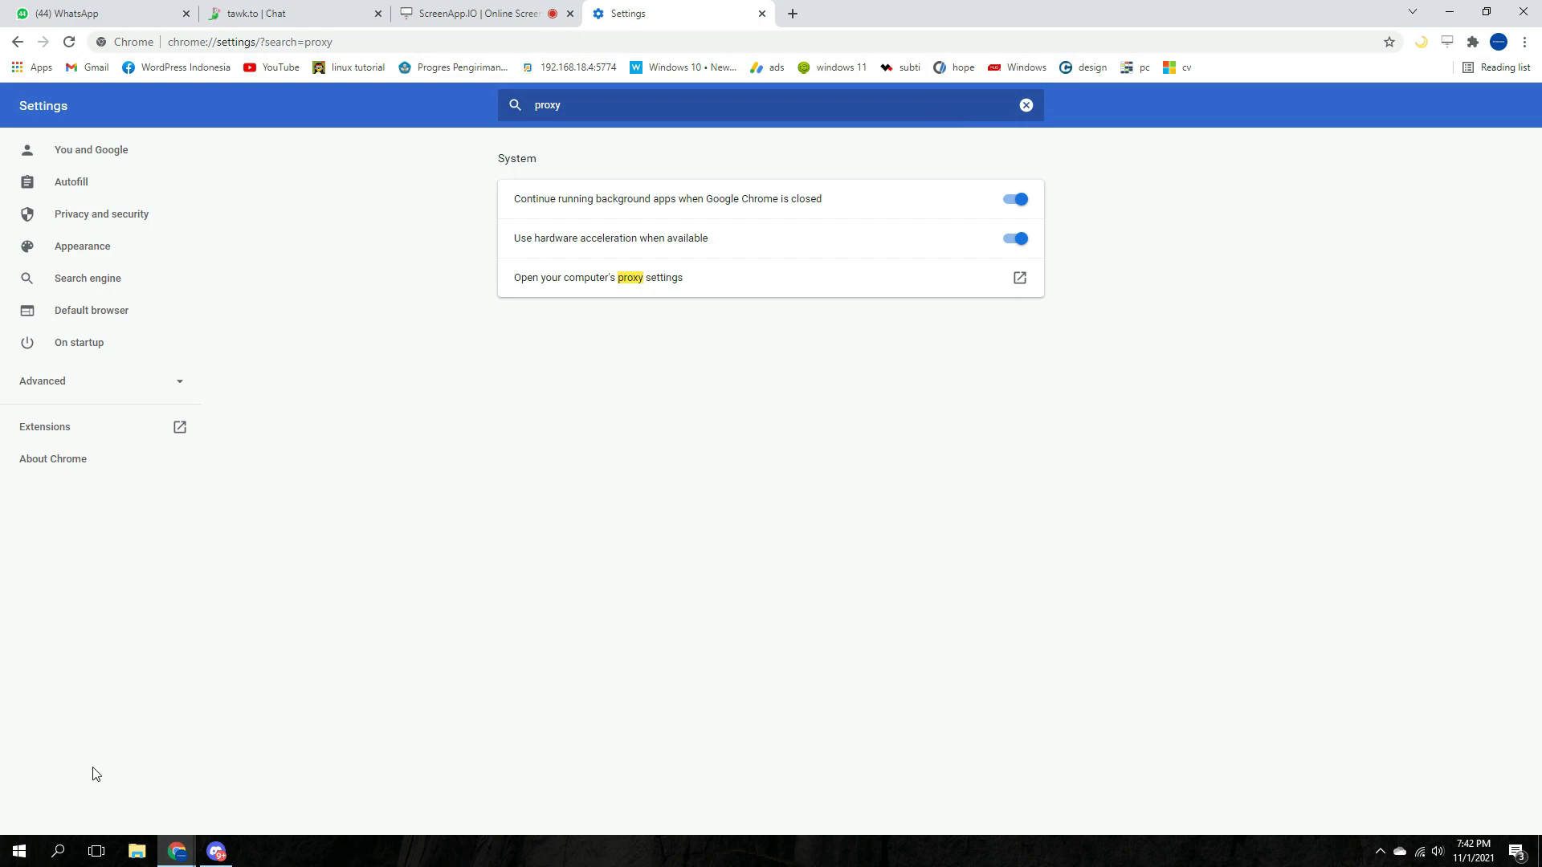
Open the Ethernet page of Windows Settings and show the network adapter options
left_click(19, 851)
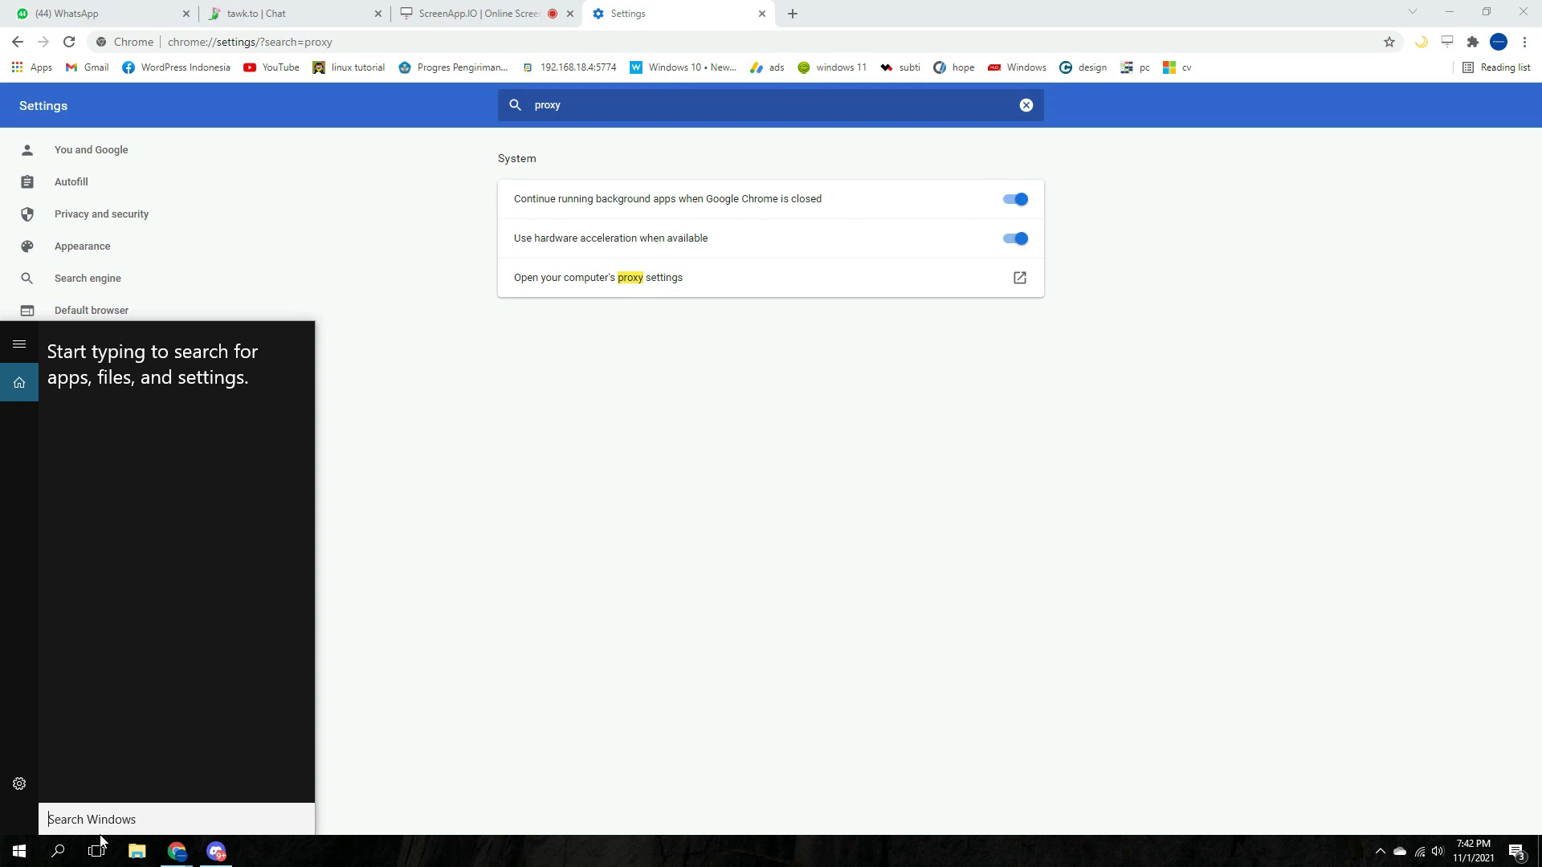
type("setti")
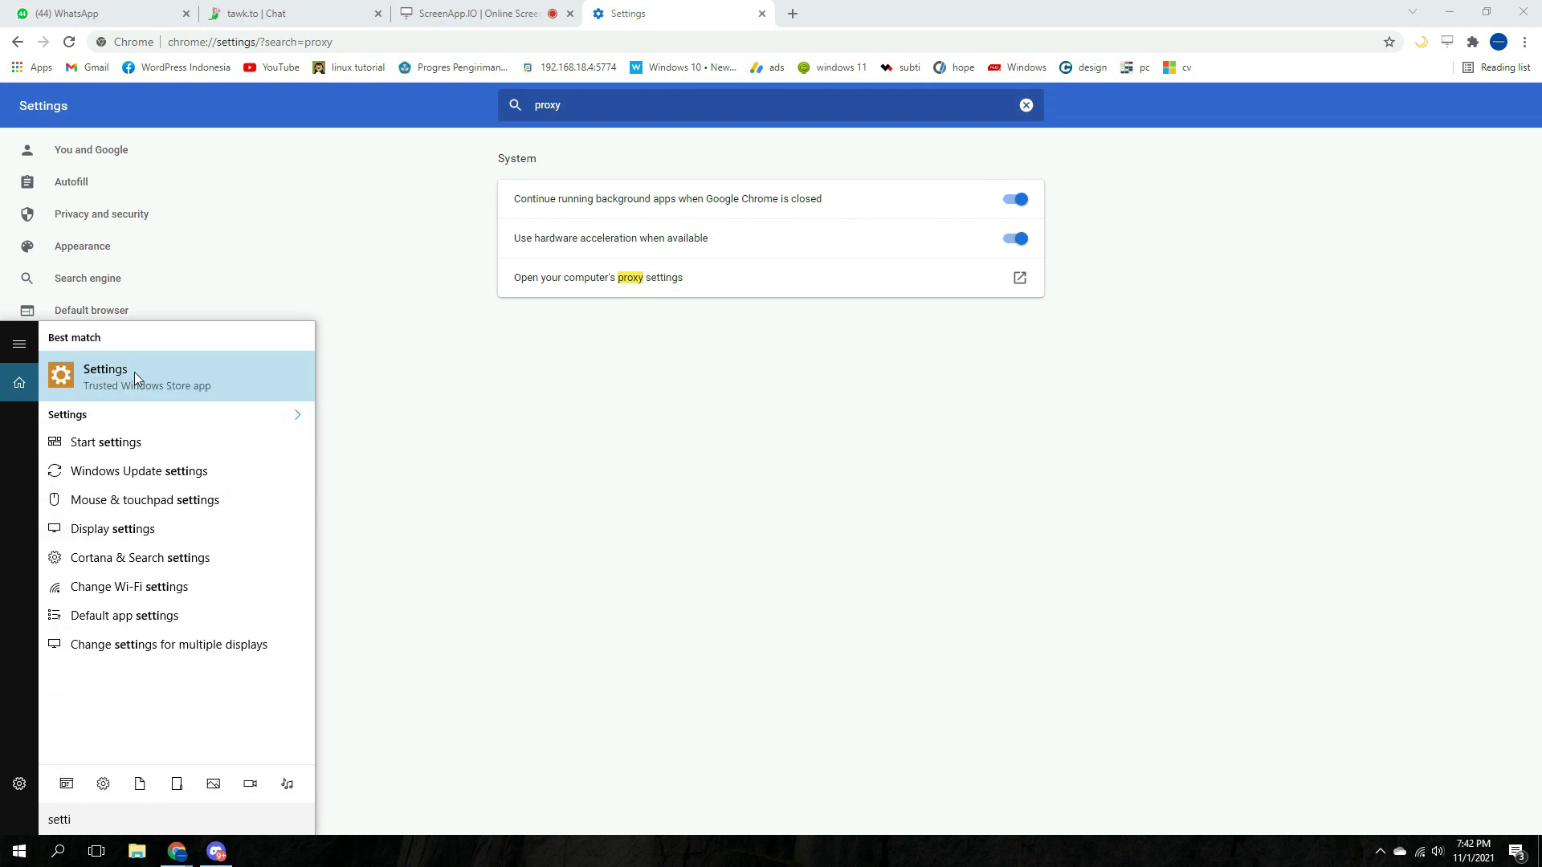
left_click(133, 373)
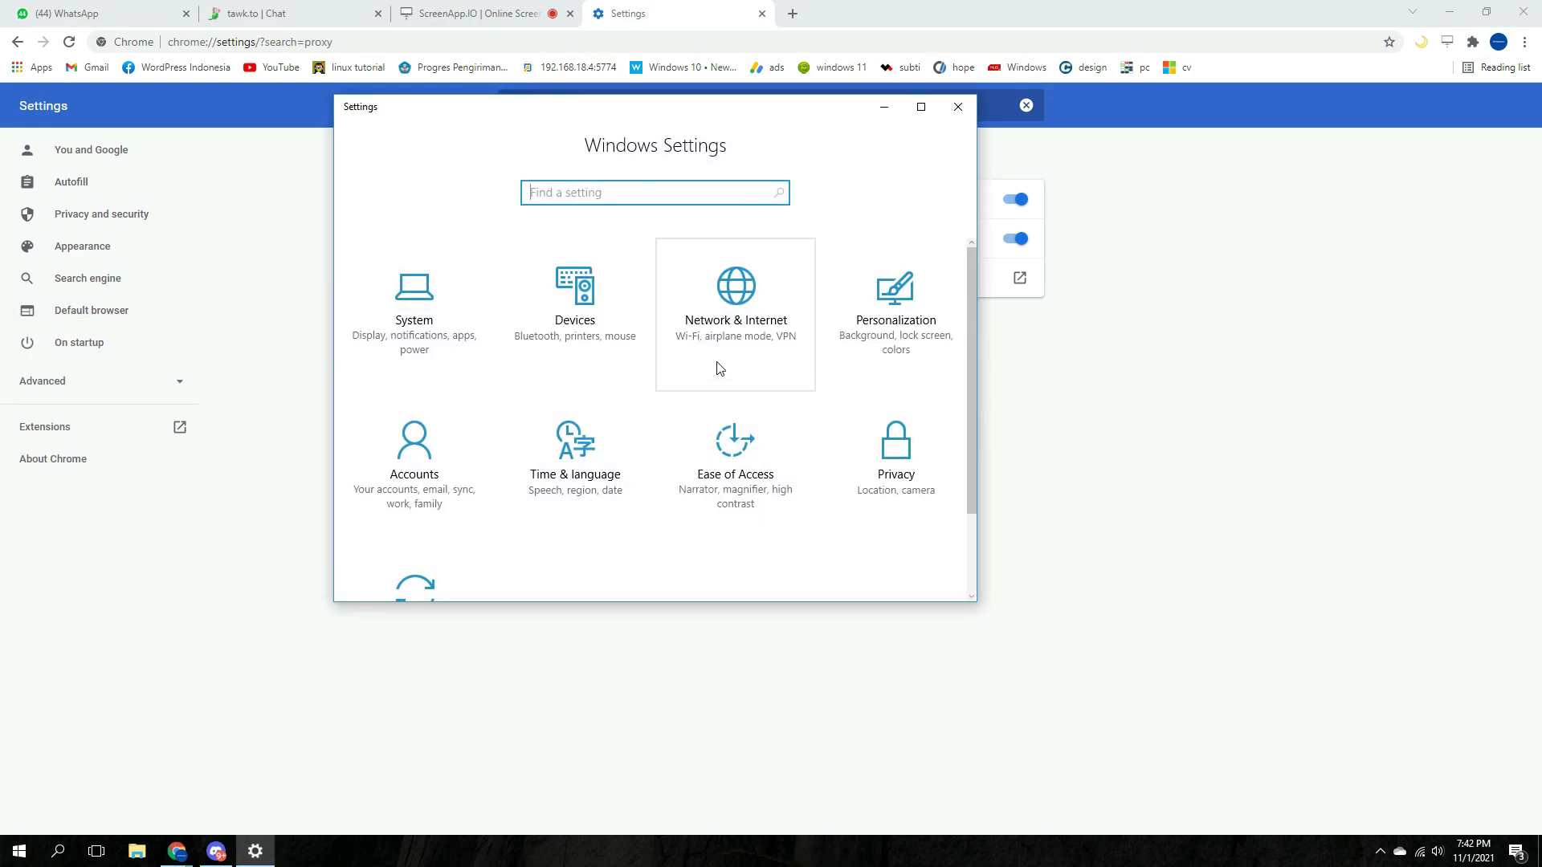
left_click(735, 337)
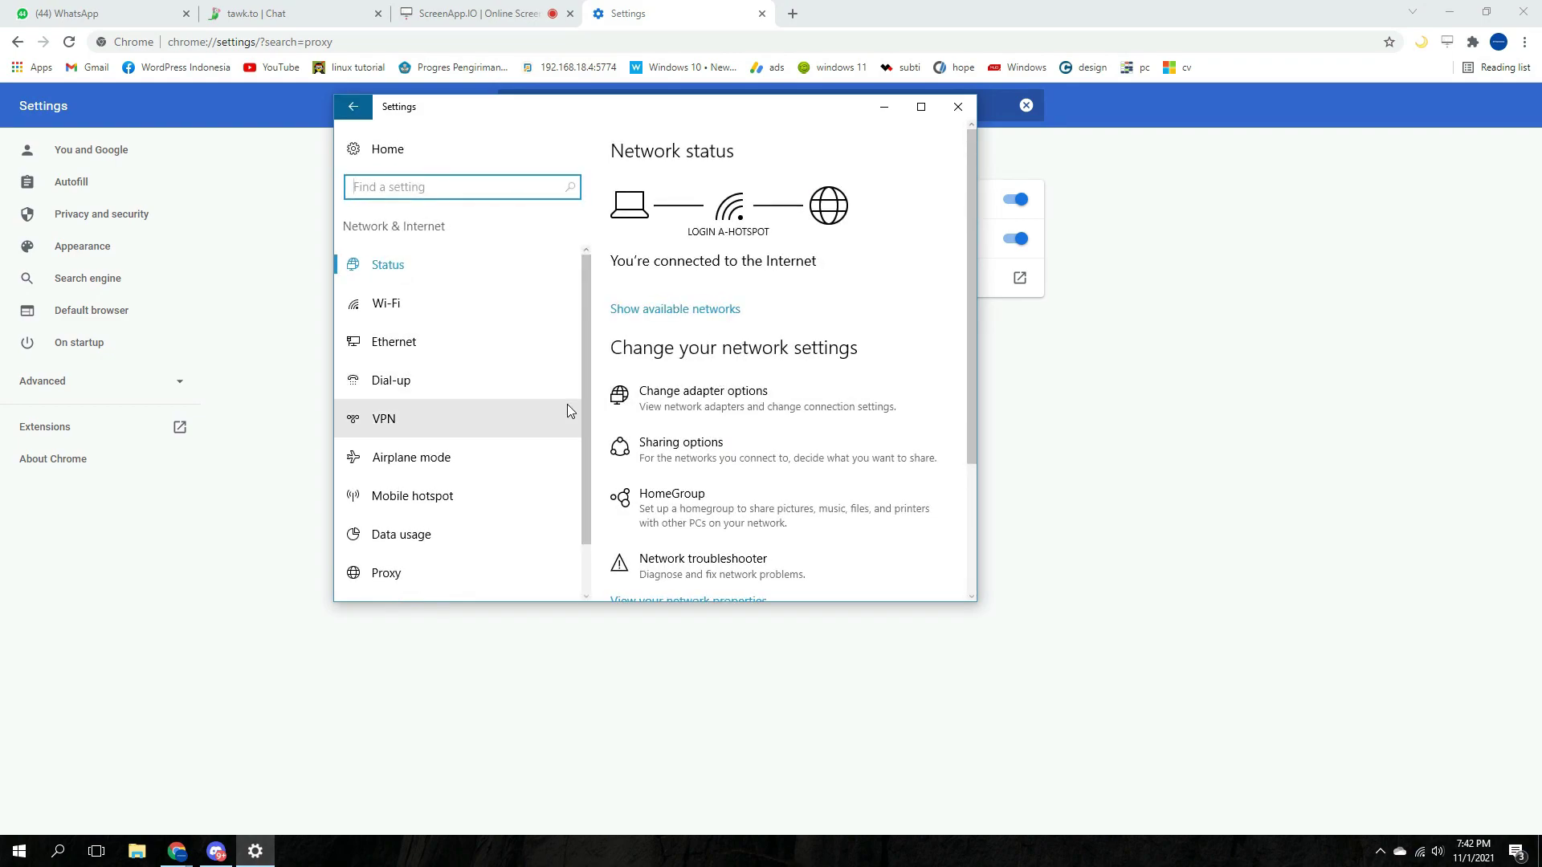
left_click(417, 343)
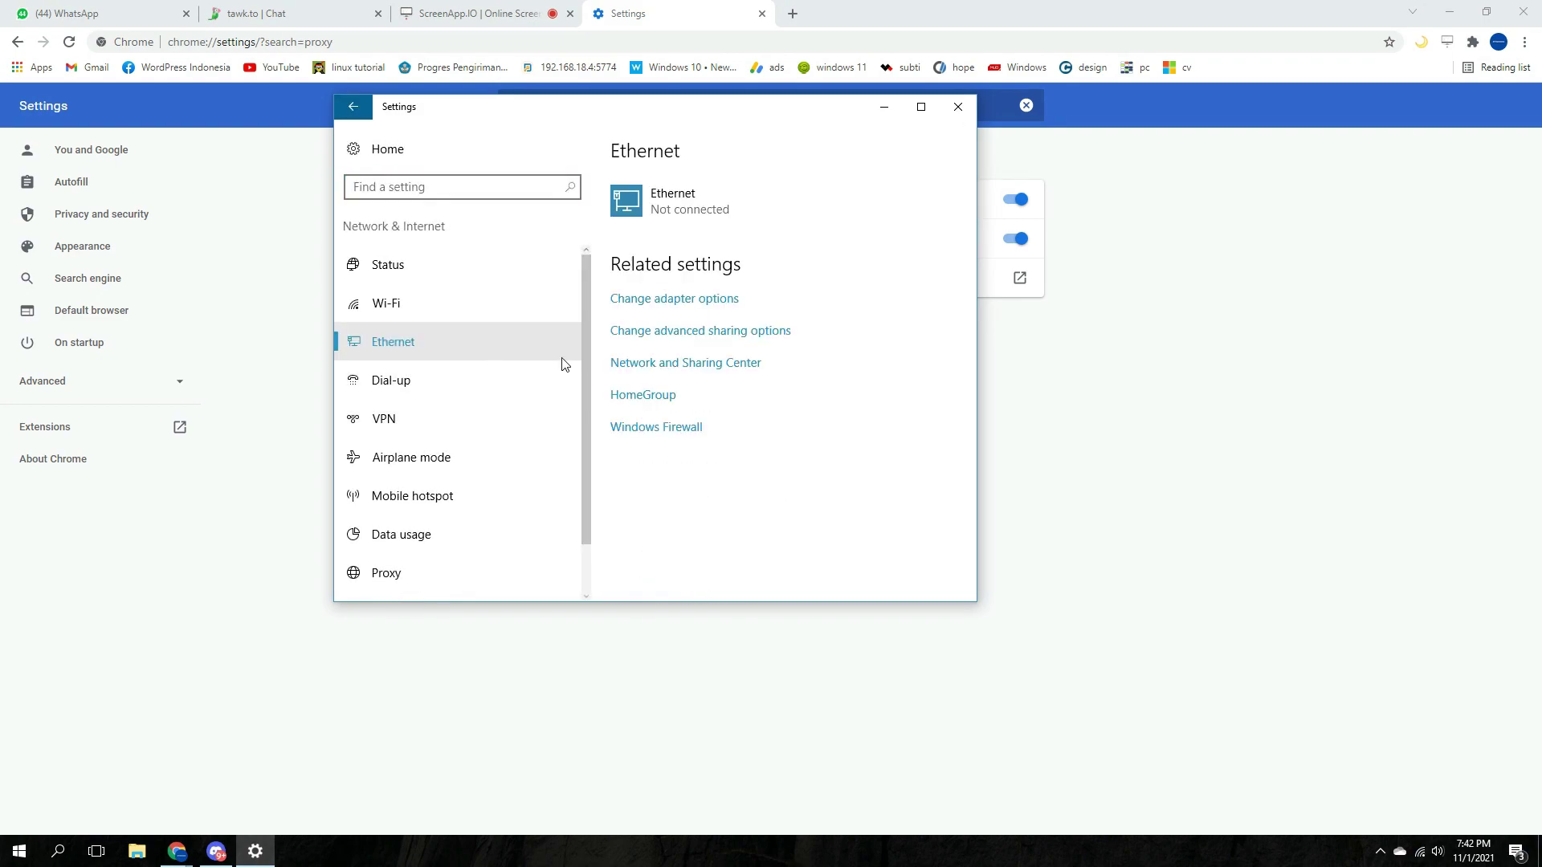
left_click(662, 304)
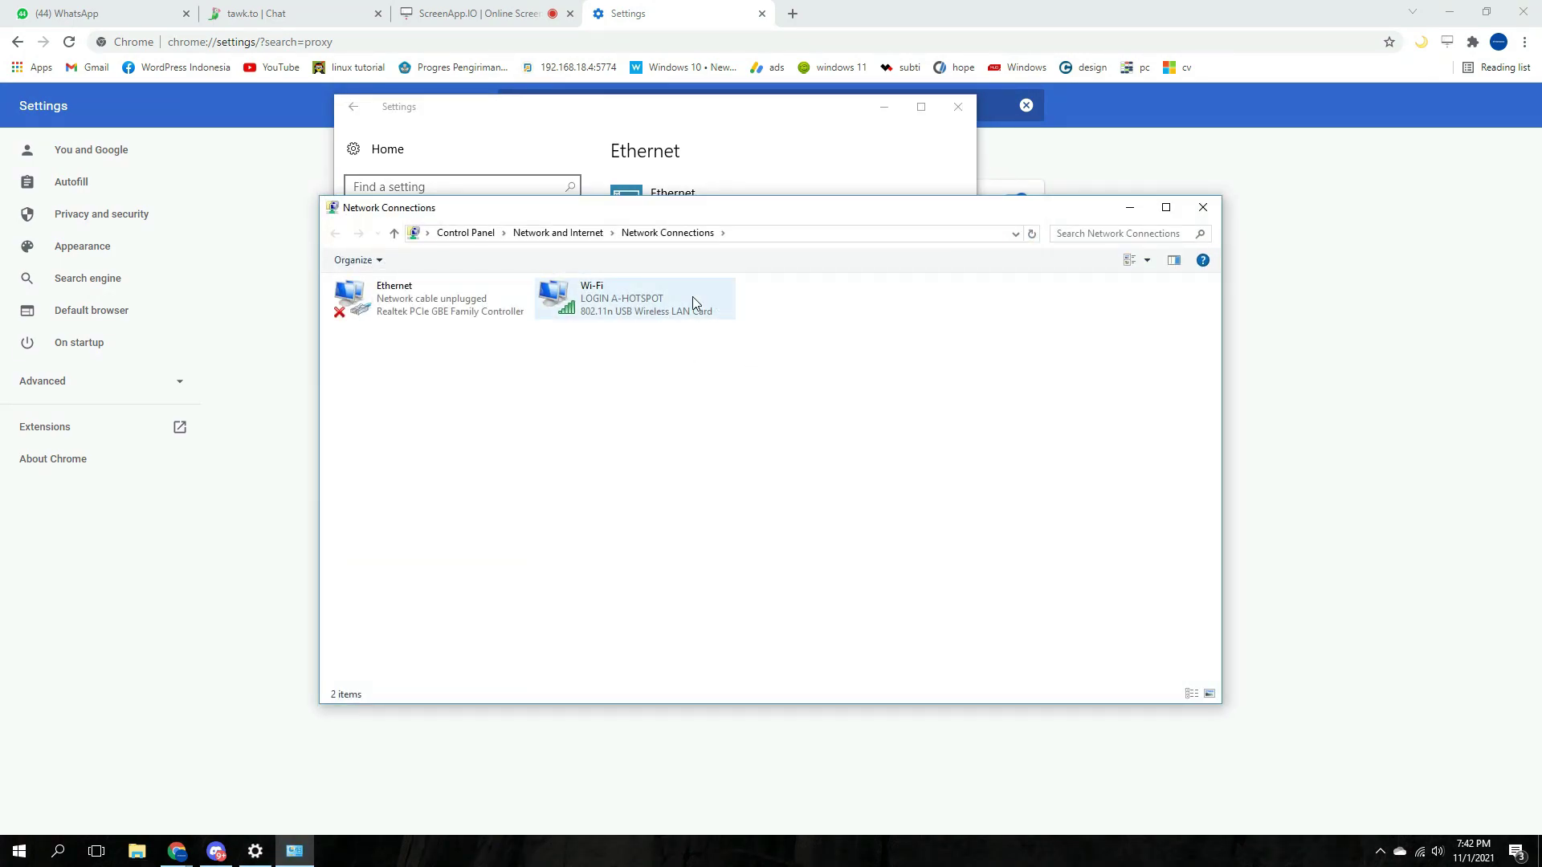
Open the Internet Protocol Version 4 (TCP/IPv4) properties of the Wi-Fi adapter
left_click(472, 308)
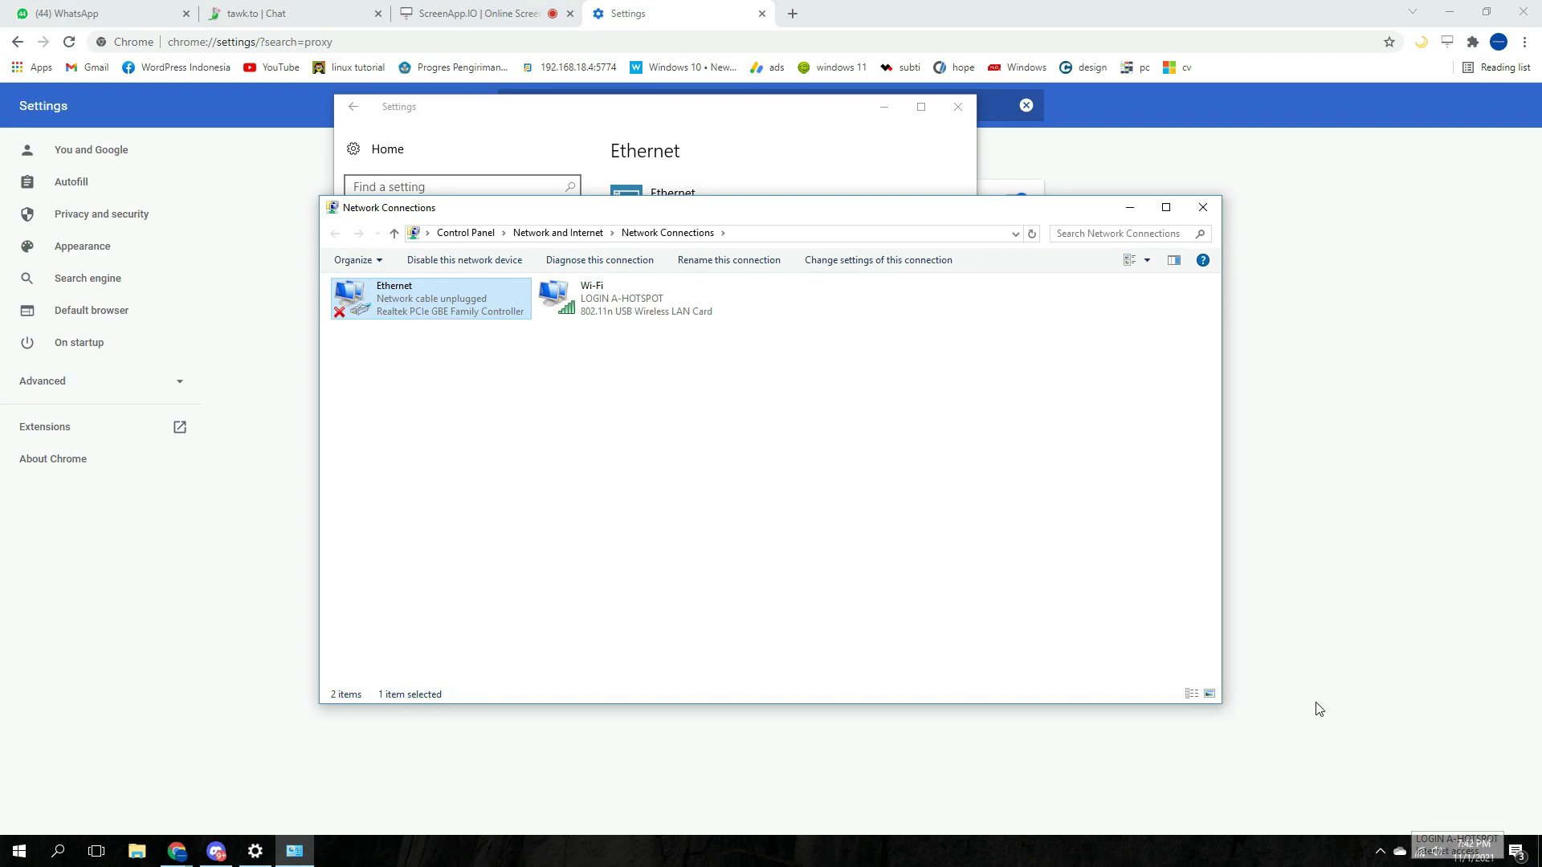
left_click(631, 315)
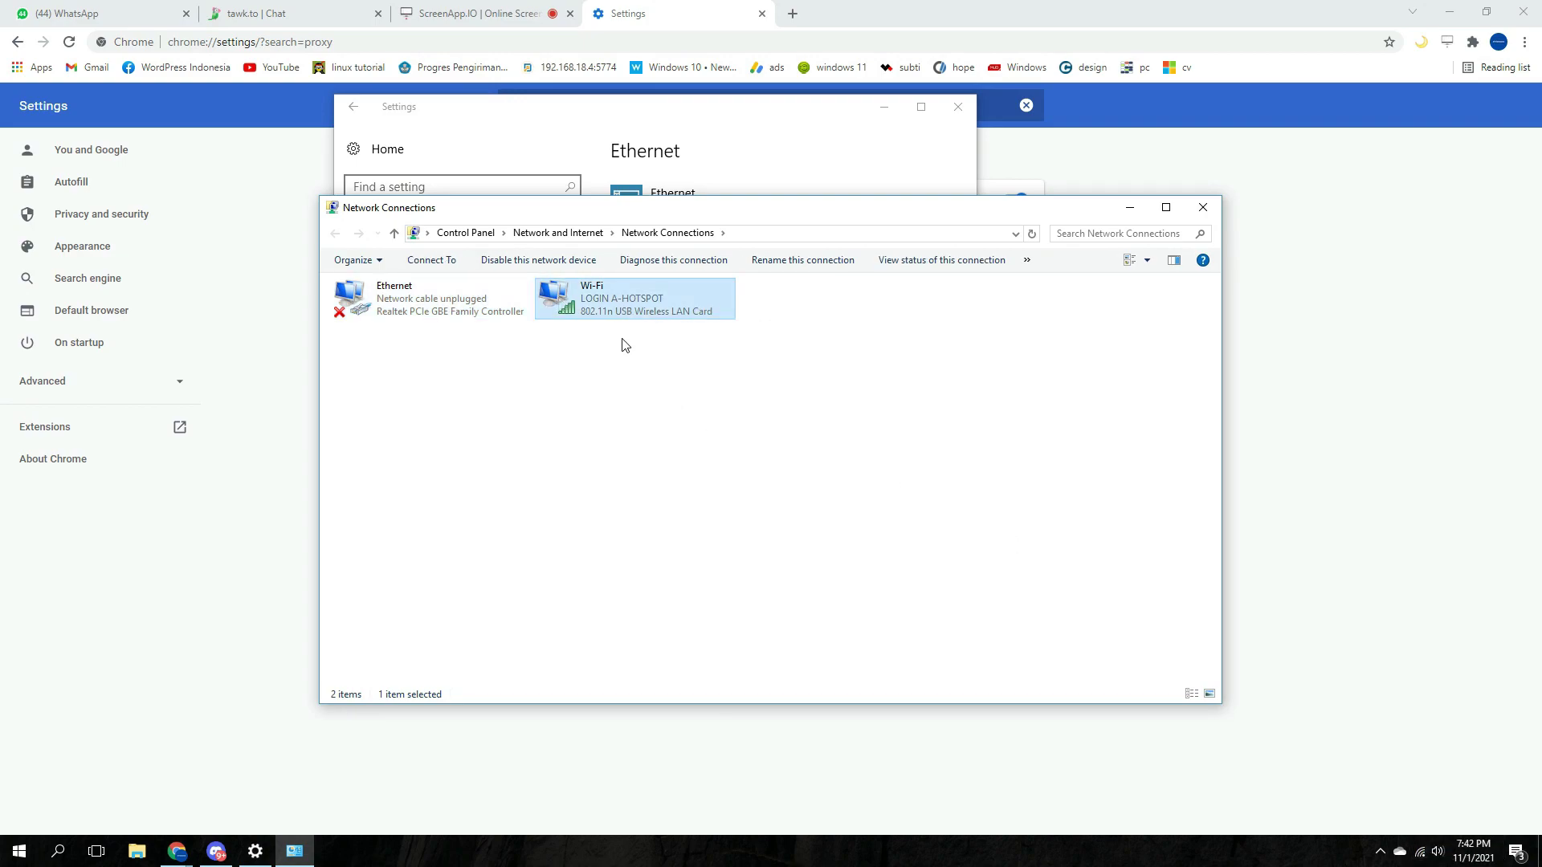
double_click(612, 306)
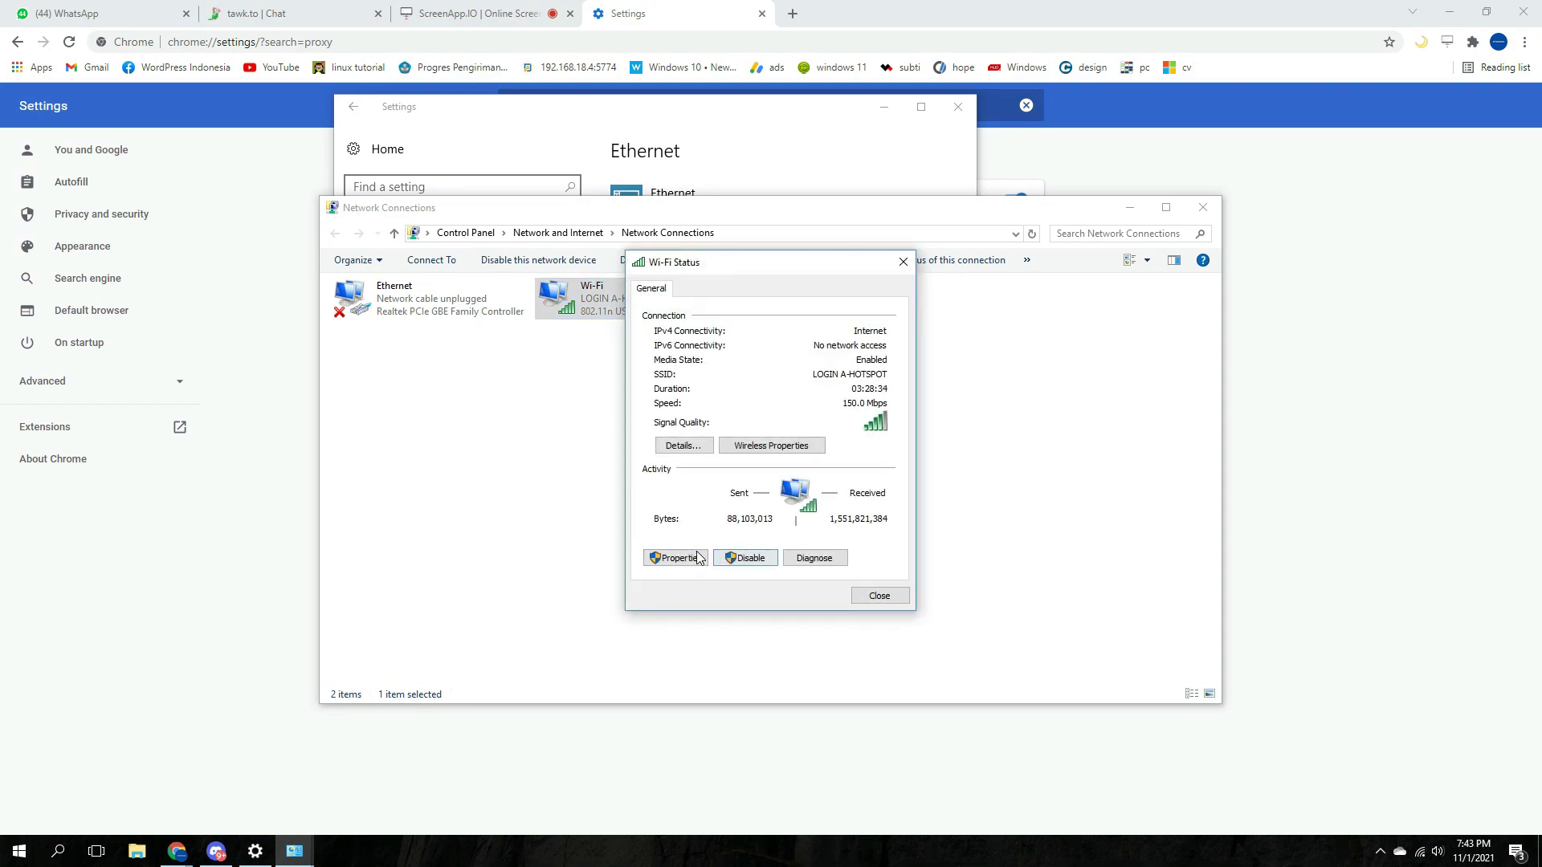
left_click(685, 559)
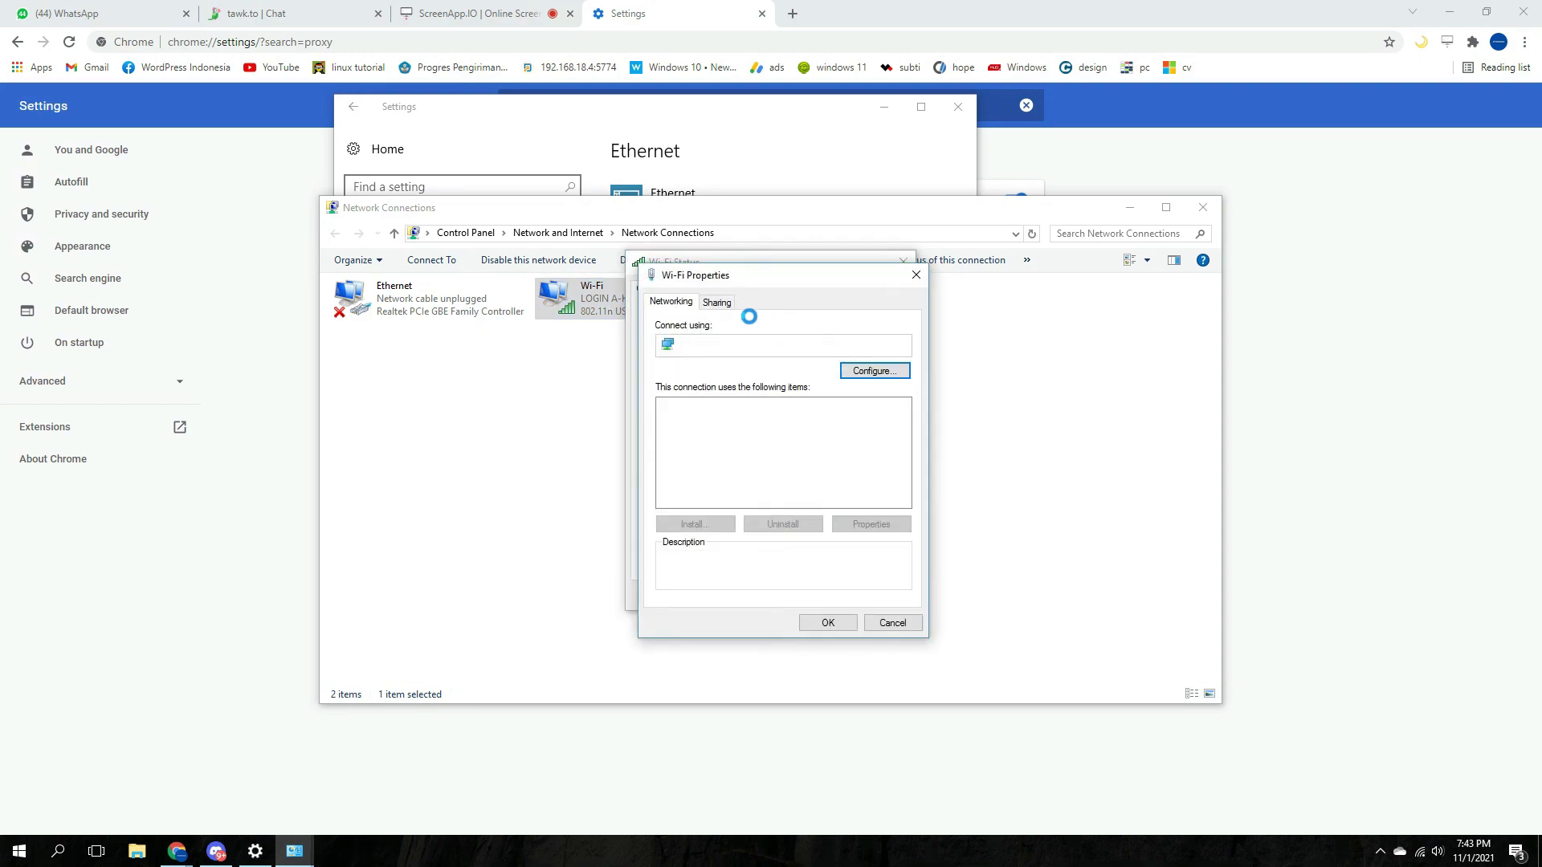
double_click(773, 447)
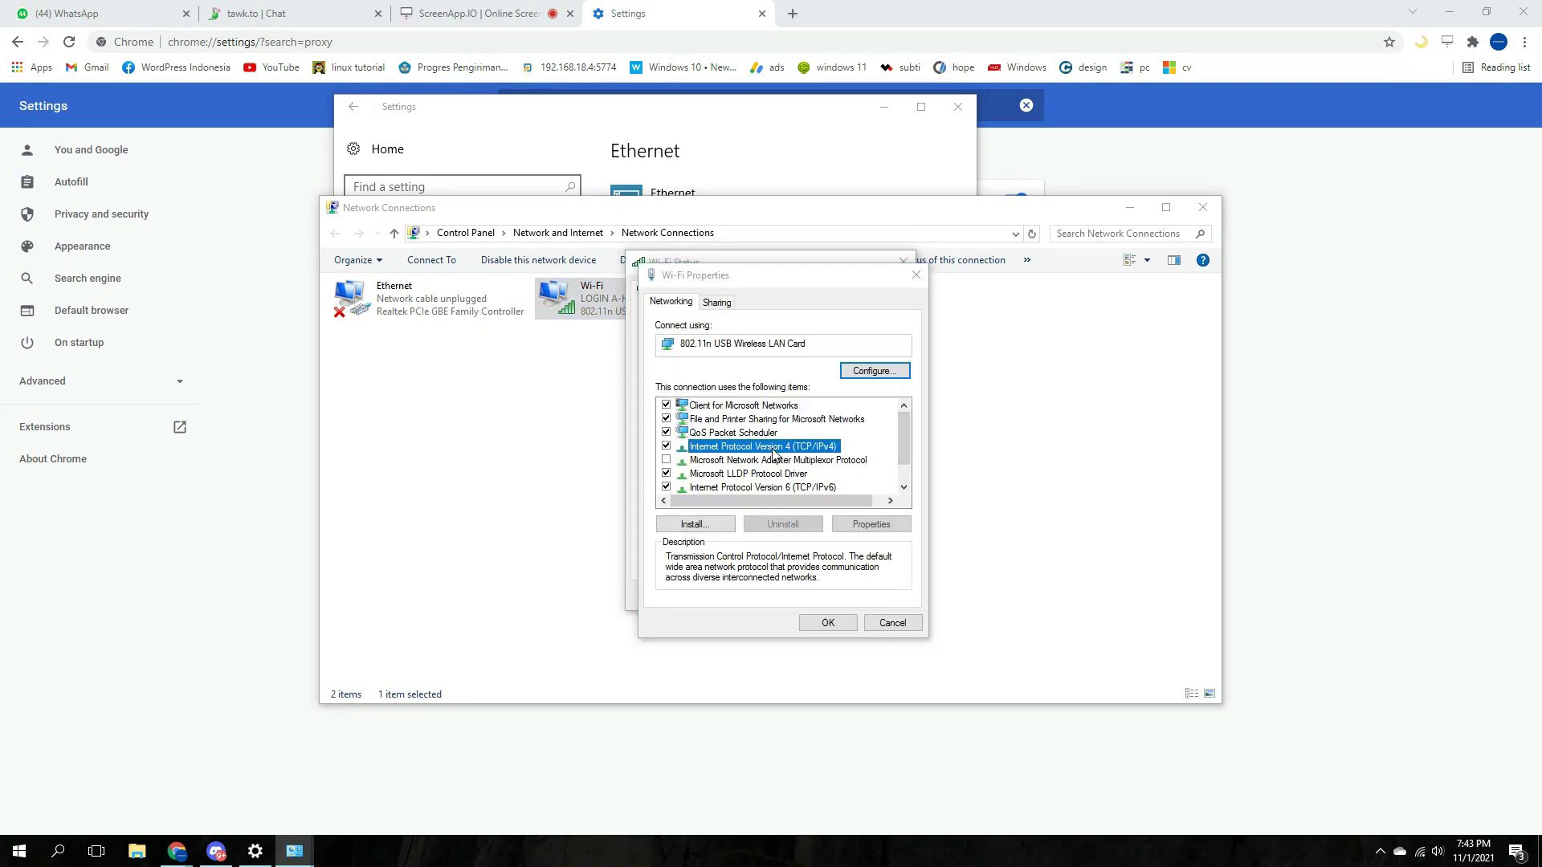
left_click(824, 547)
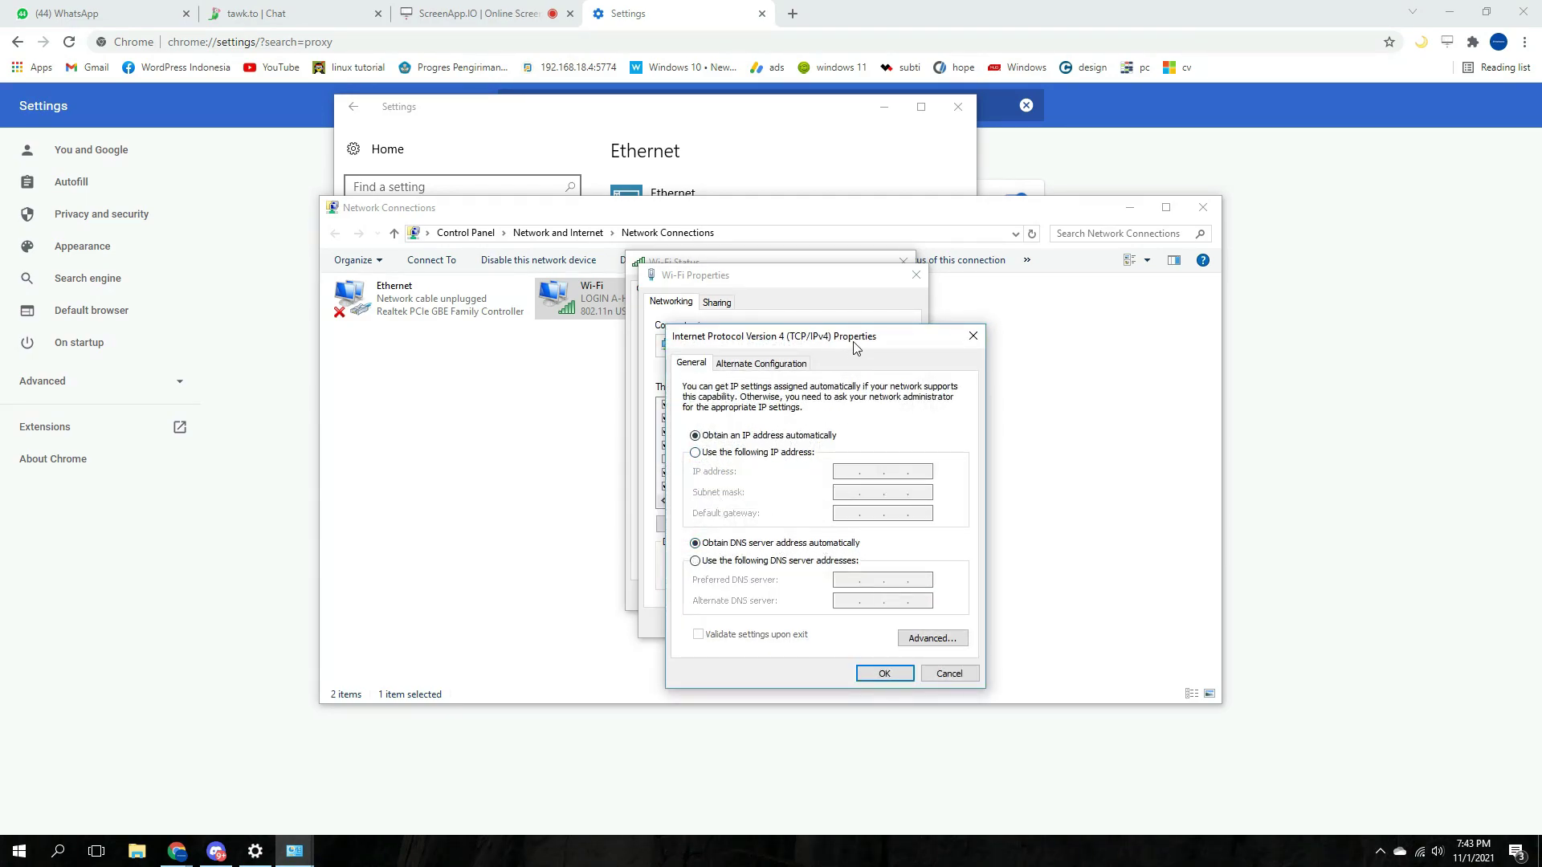
Specify preferred DNS server 1.1.1.1 and alternate DNS server 1.0.0.1 for the Wi-Fi adapter, and save the adapter properties
left_click_drag(856, 347, 847, 311)
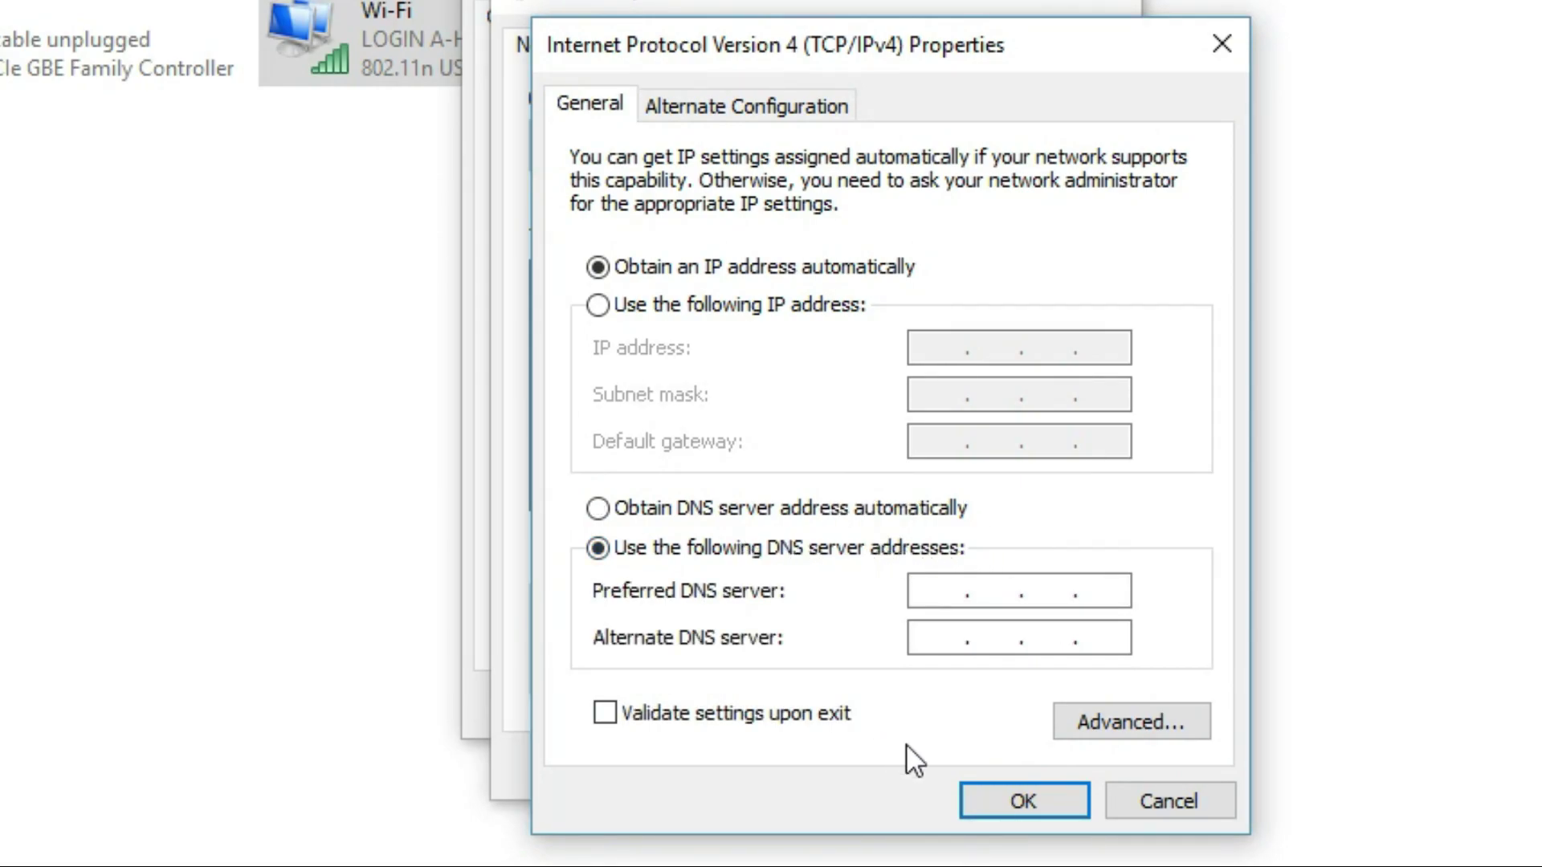
type("1.1.1.1")
left_click(931, 637)
type("1.0.0.1")
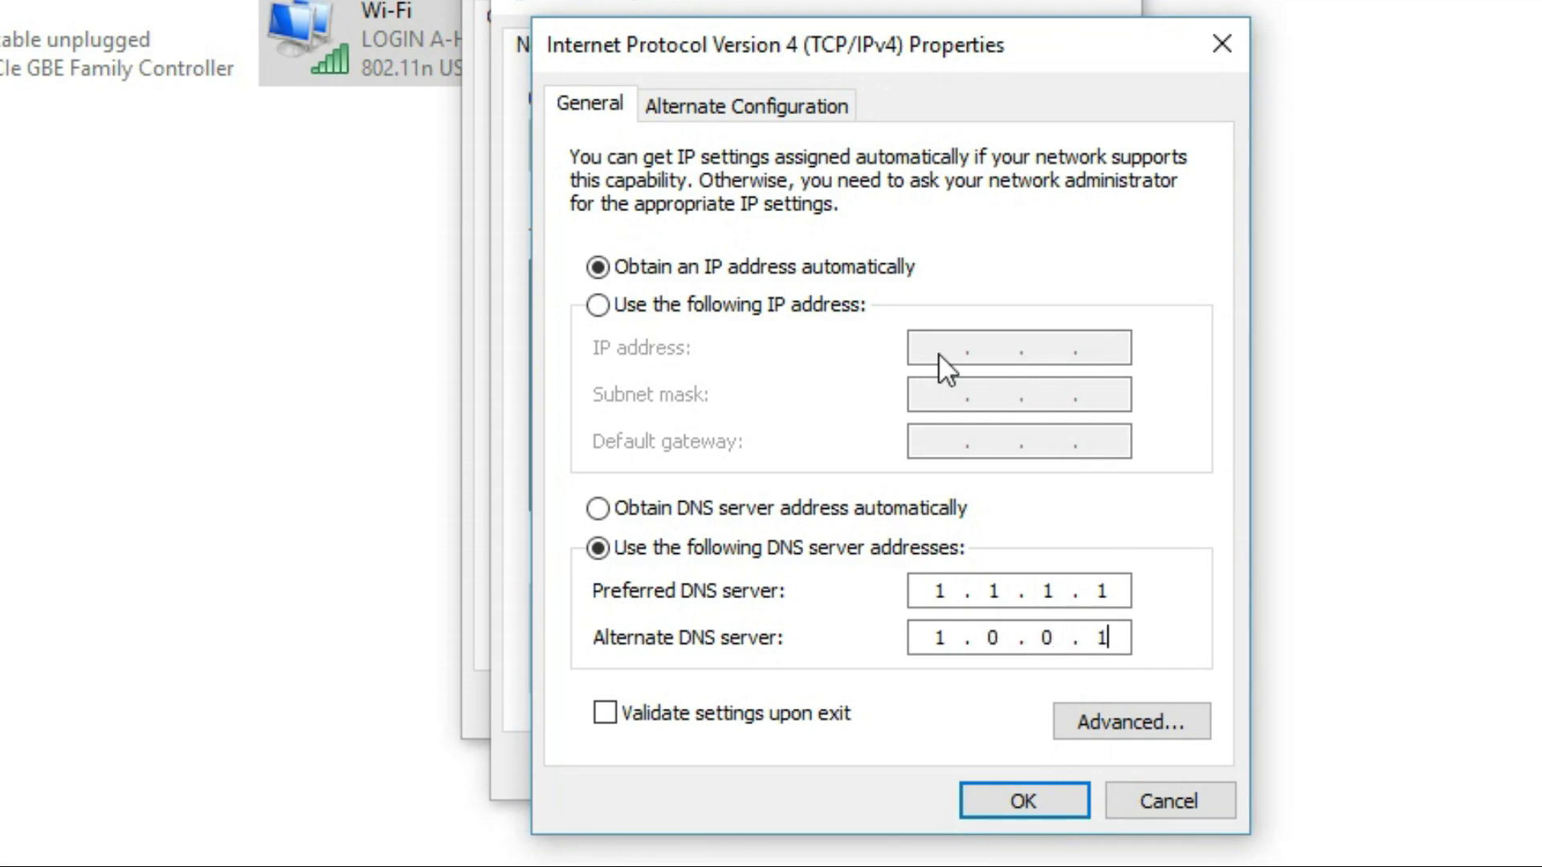
left_click(1024, 800)
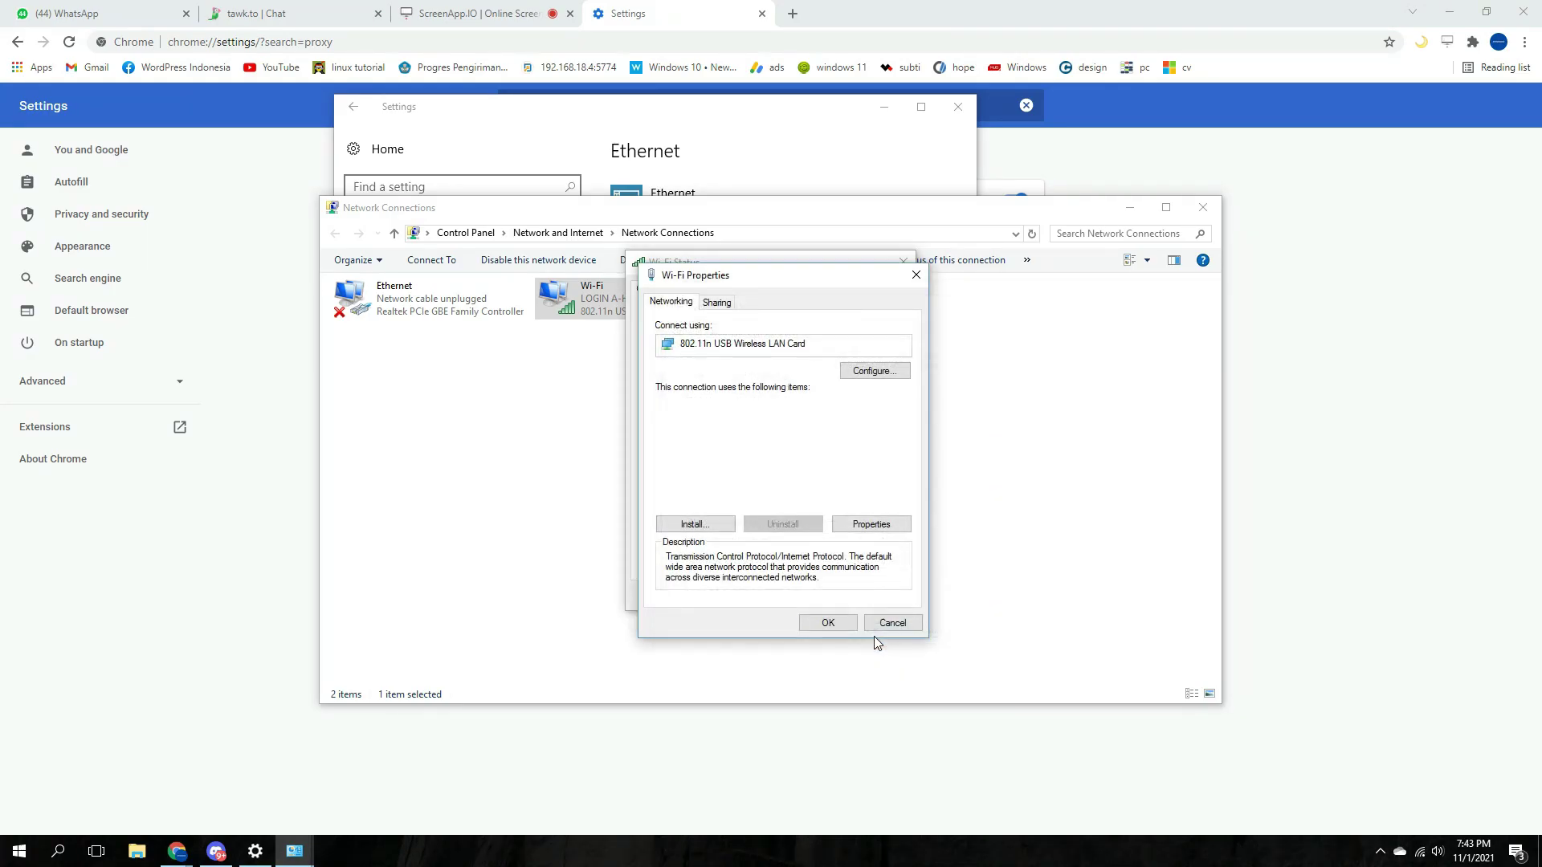
left_click(827, 623)
left_click(877, 597)
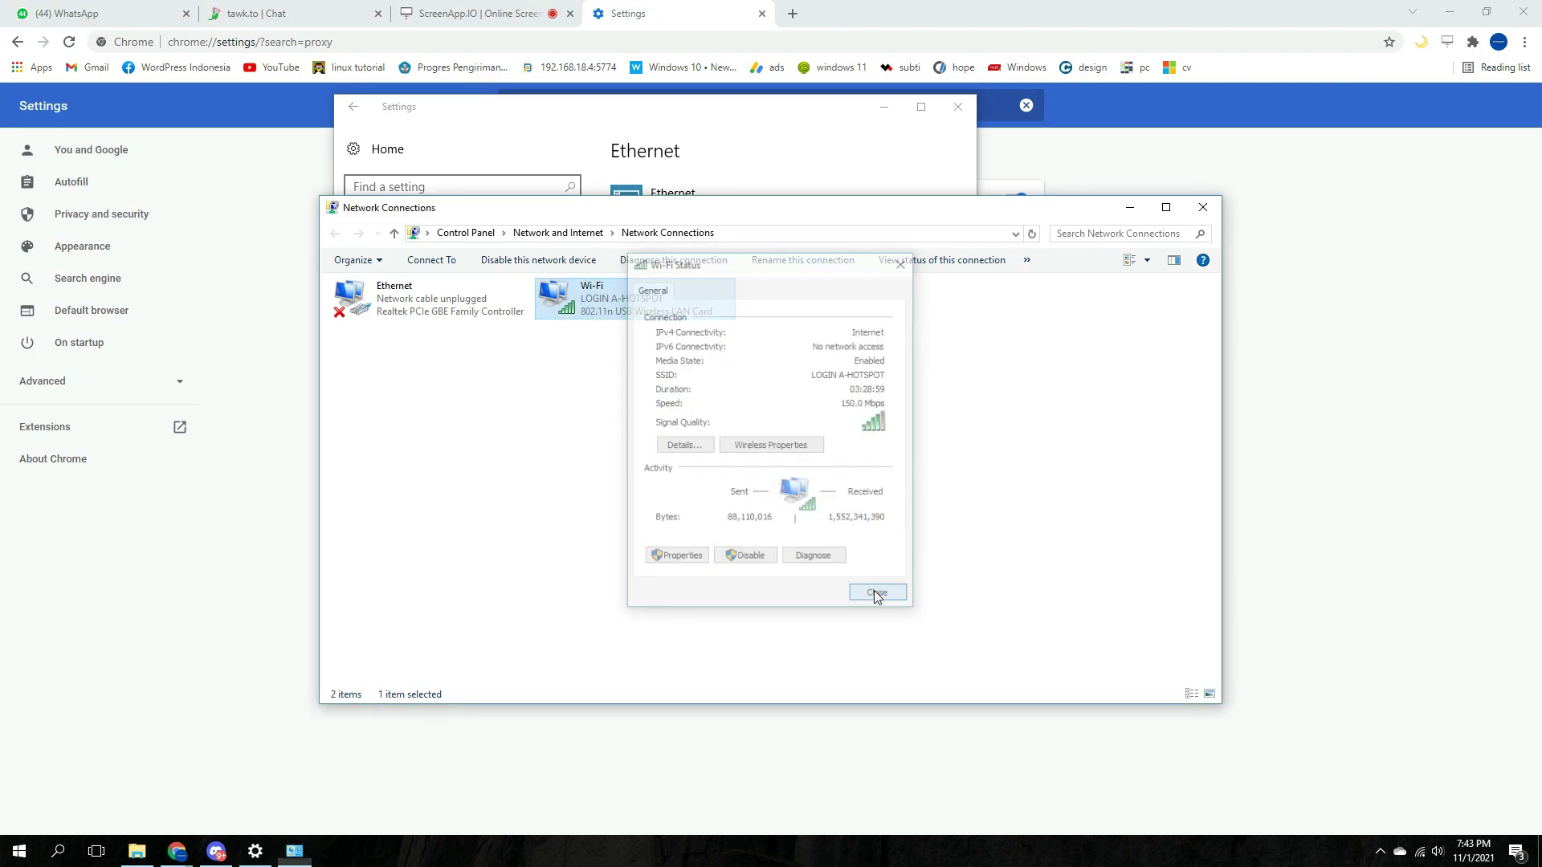
Close the Network Connections and Windows Settings windows and minimize Chrome
left_click(1202, 208)
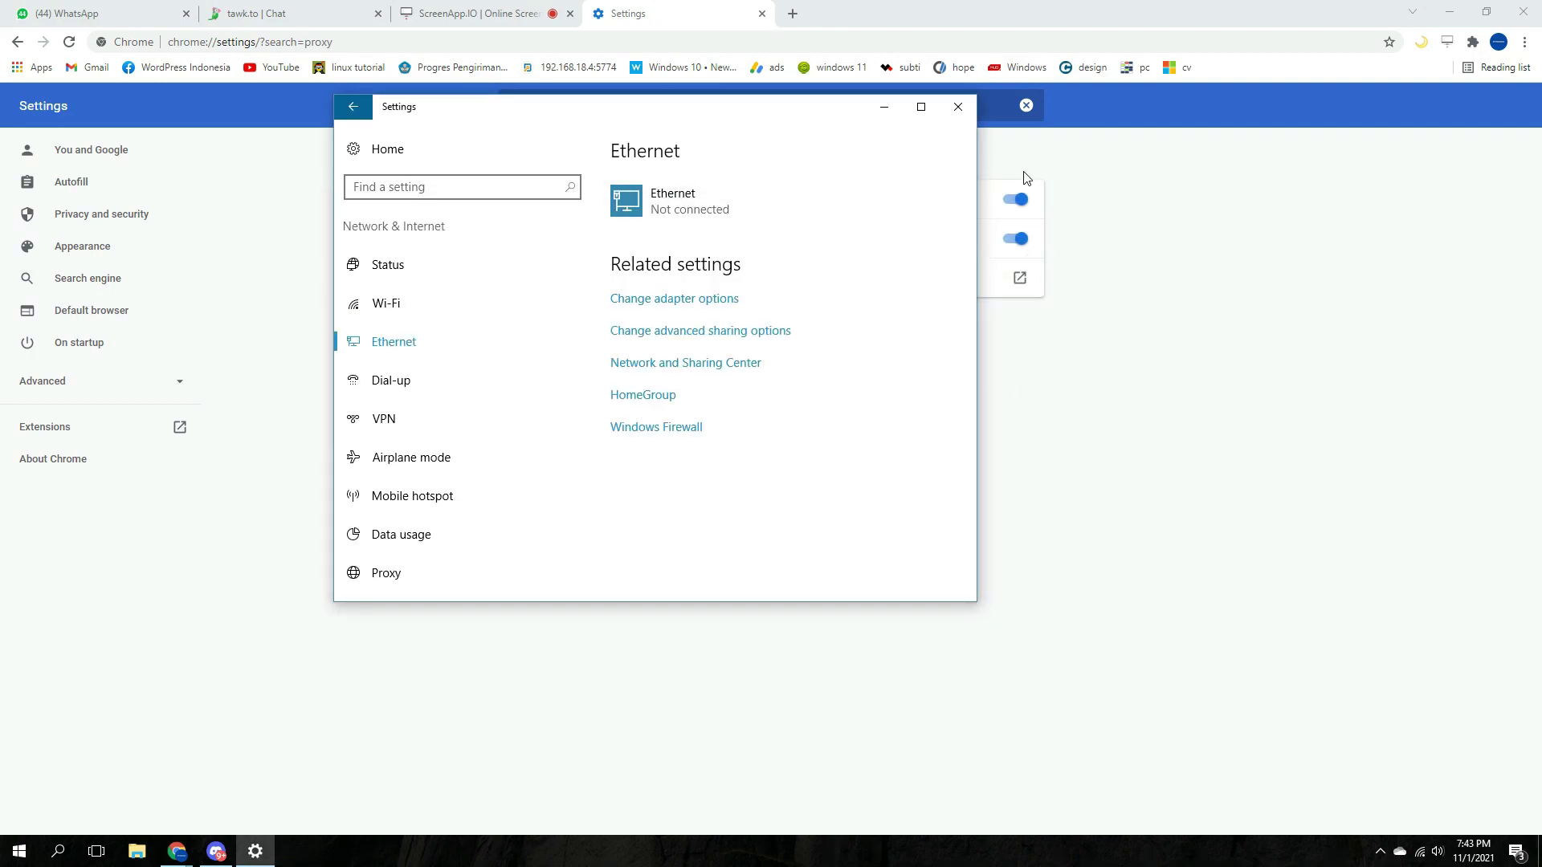
left_click(959, 108)
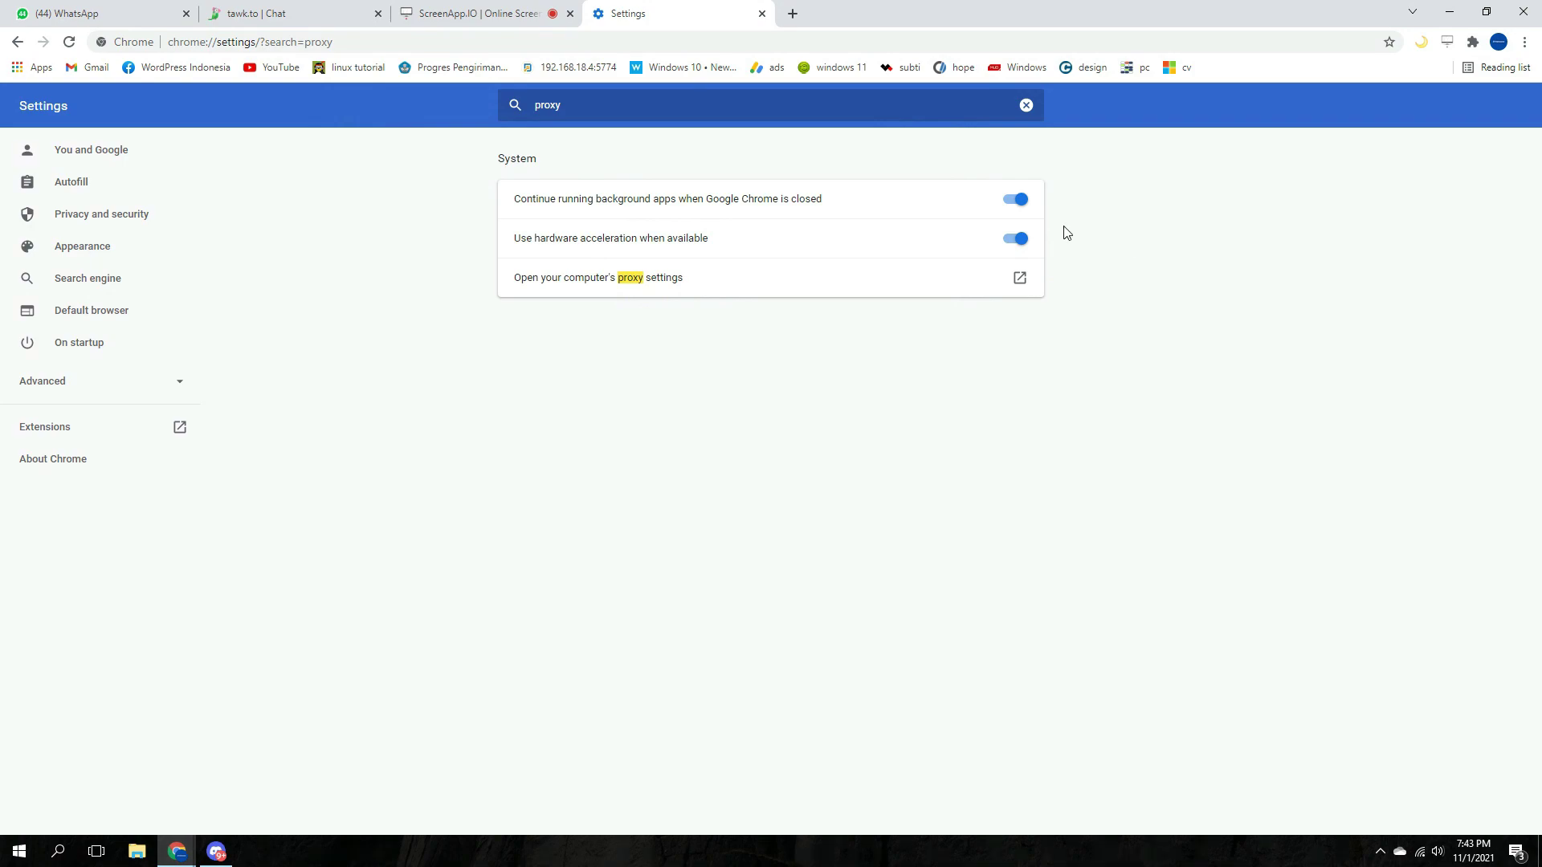
left_click(1450, 12)
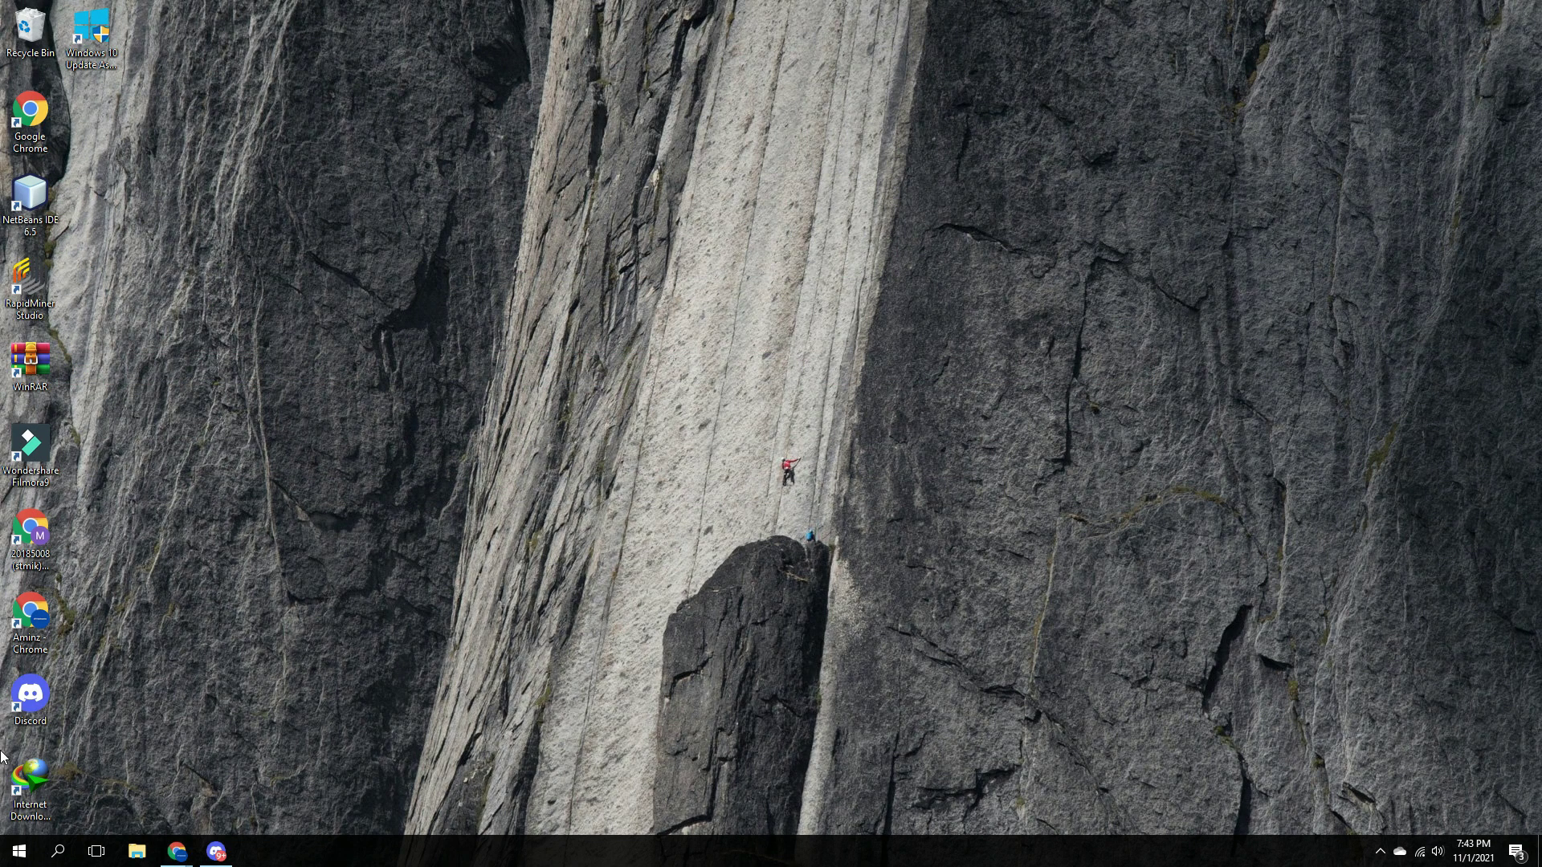
Search Windows for "cmd" and open Command Prompt as administrator
left_click(62, 849)
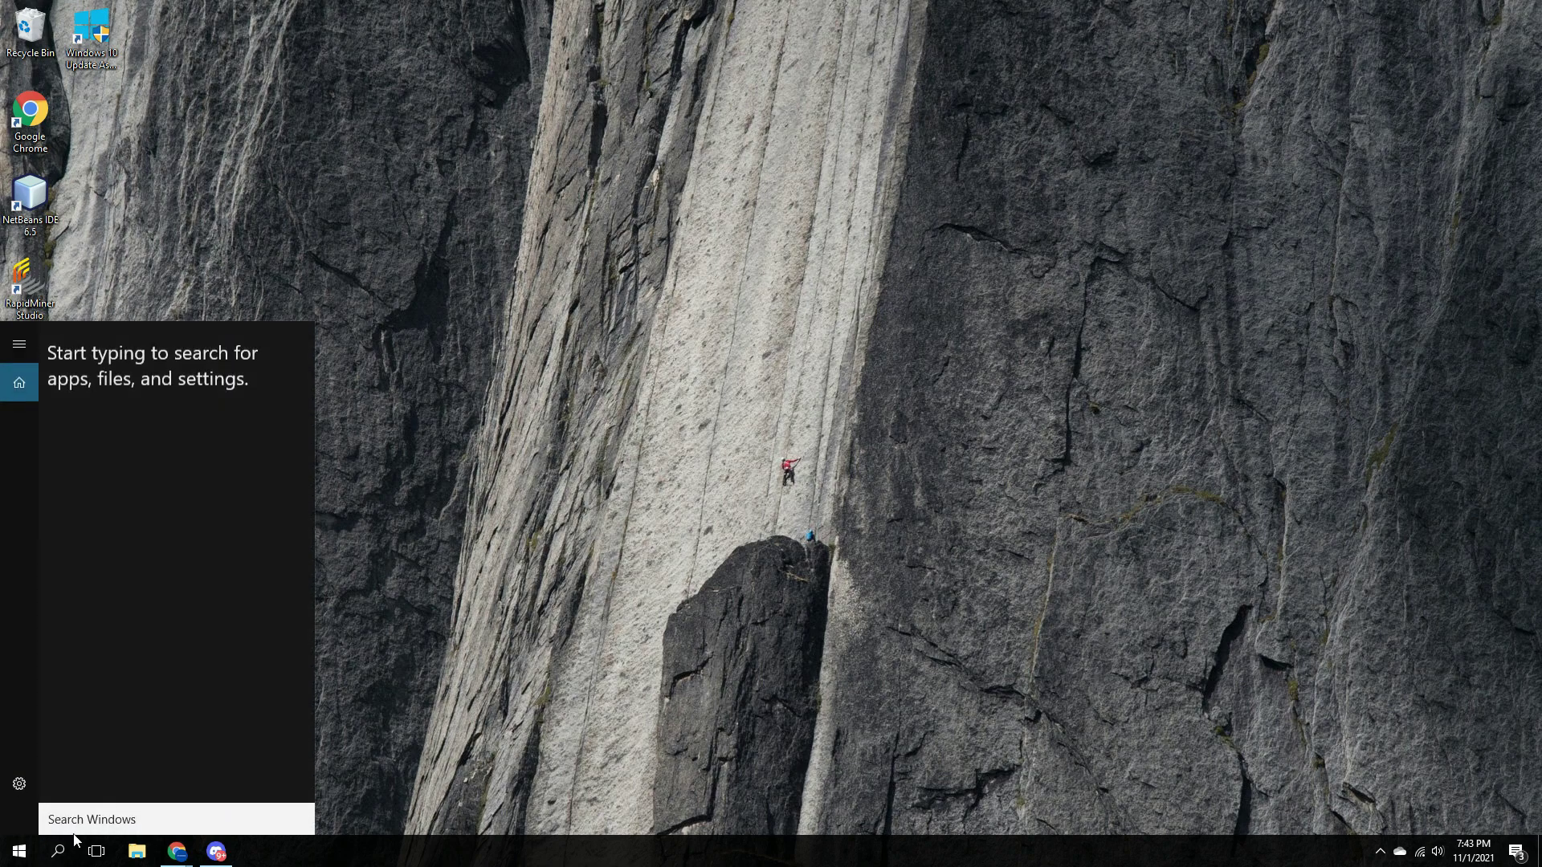
type("cmd")
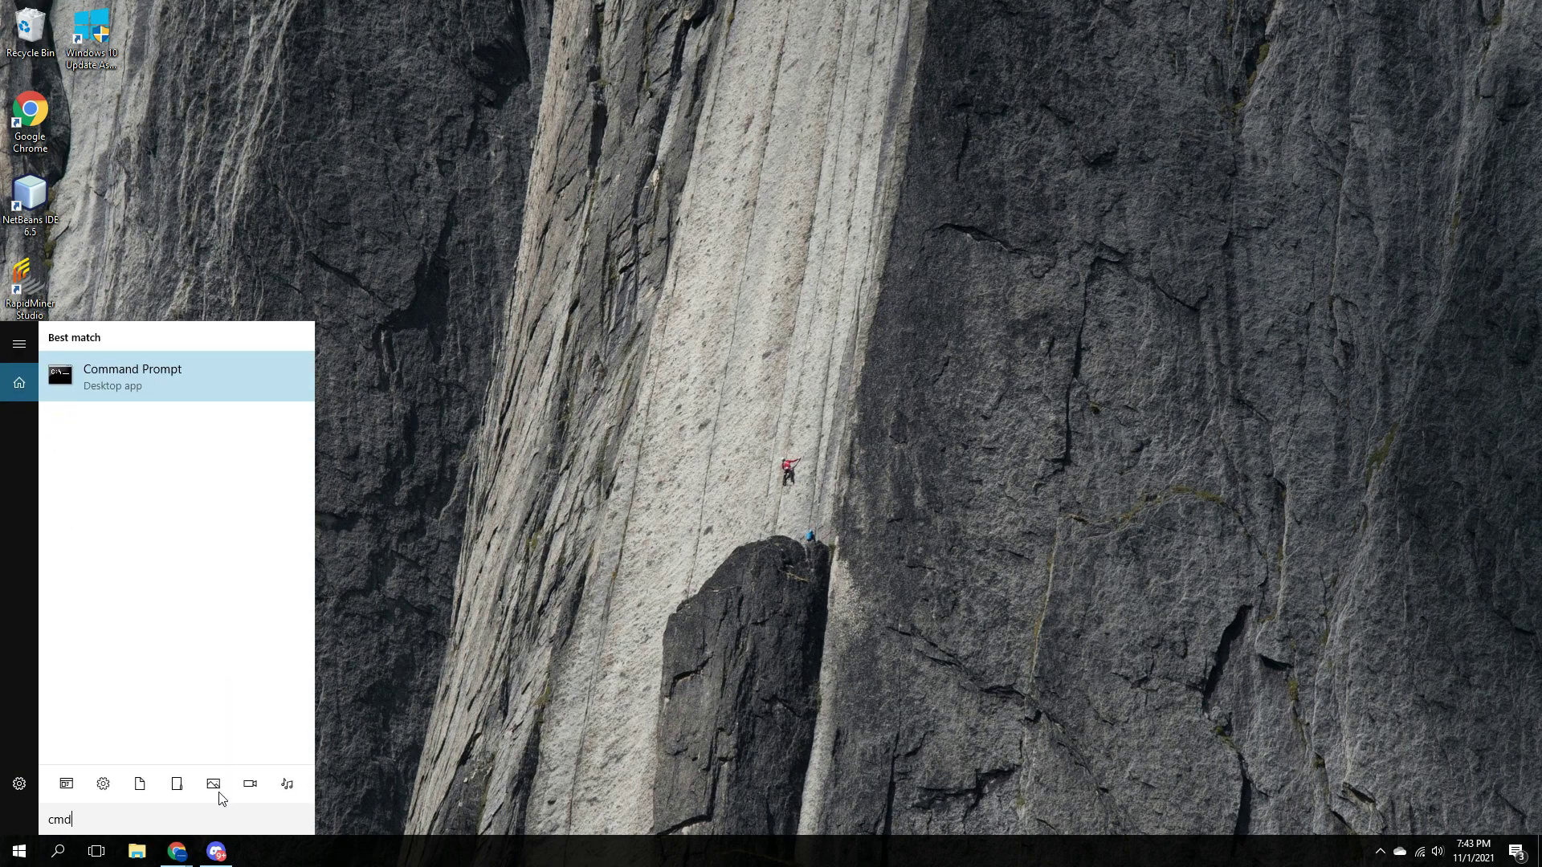
right_click(215, 383)
left_click(237, 402)
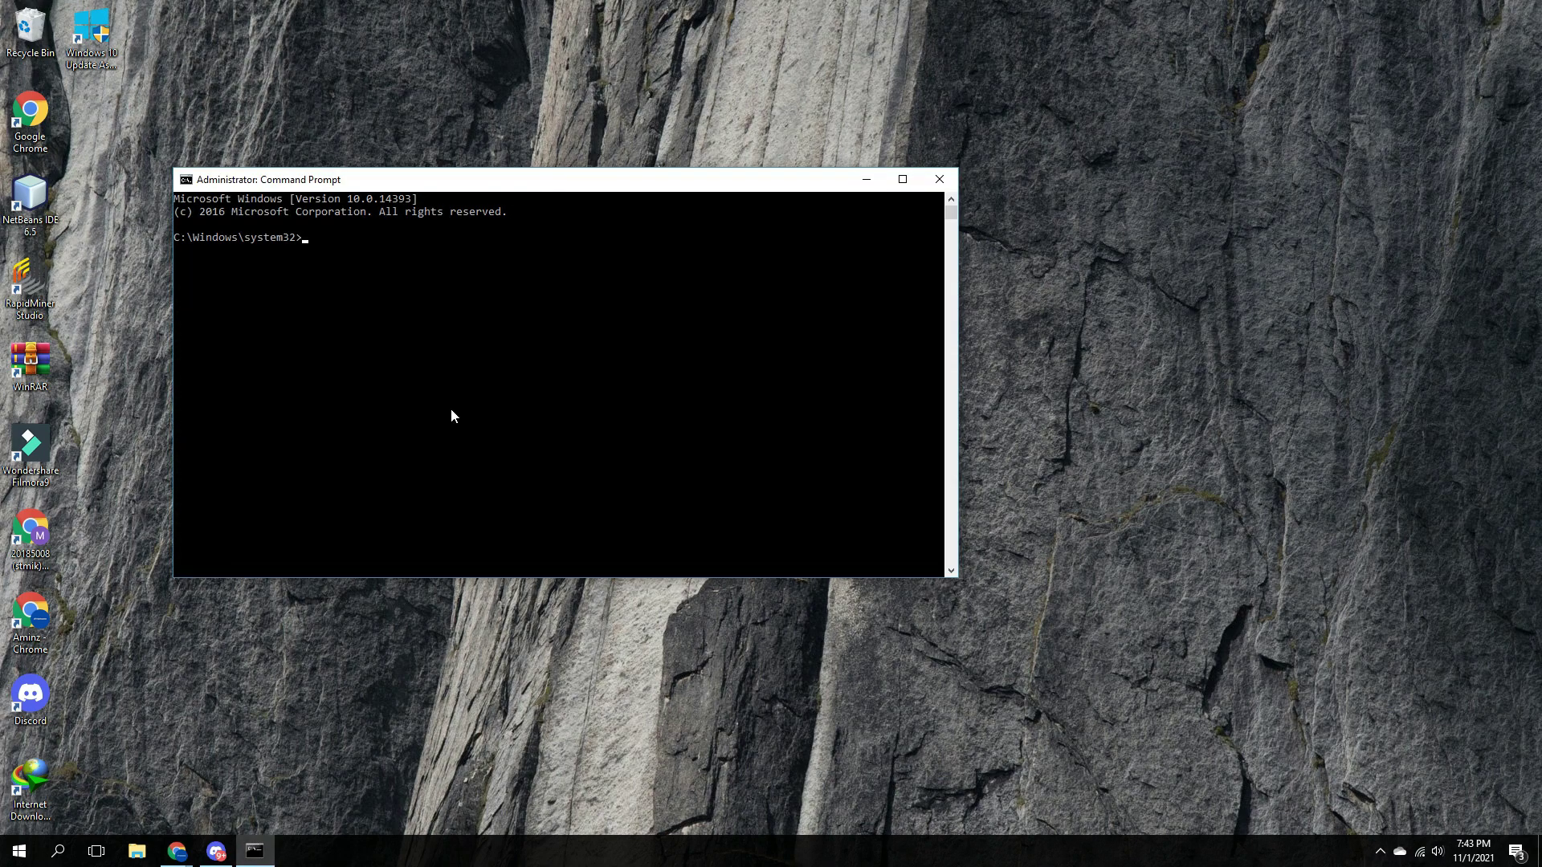
Try to flush the DNS cache with an ipconfig command, and close Command Prompt
left_click(414, 238)
type("i")
type("pconfig&nbsp;flushd")
key("Return")
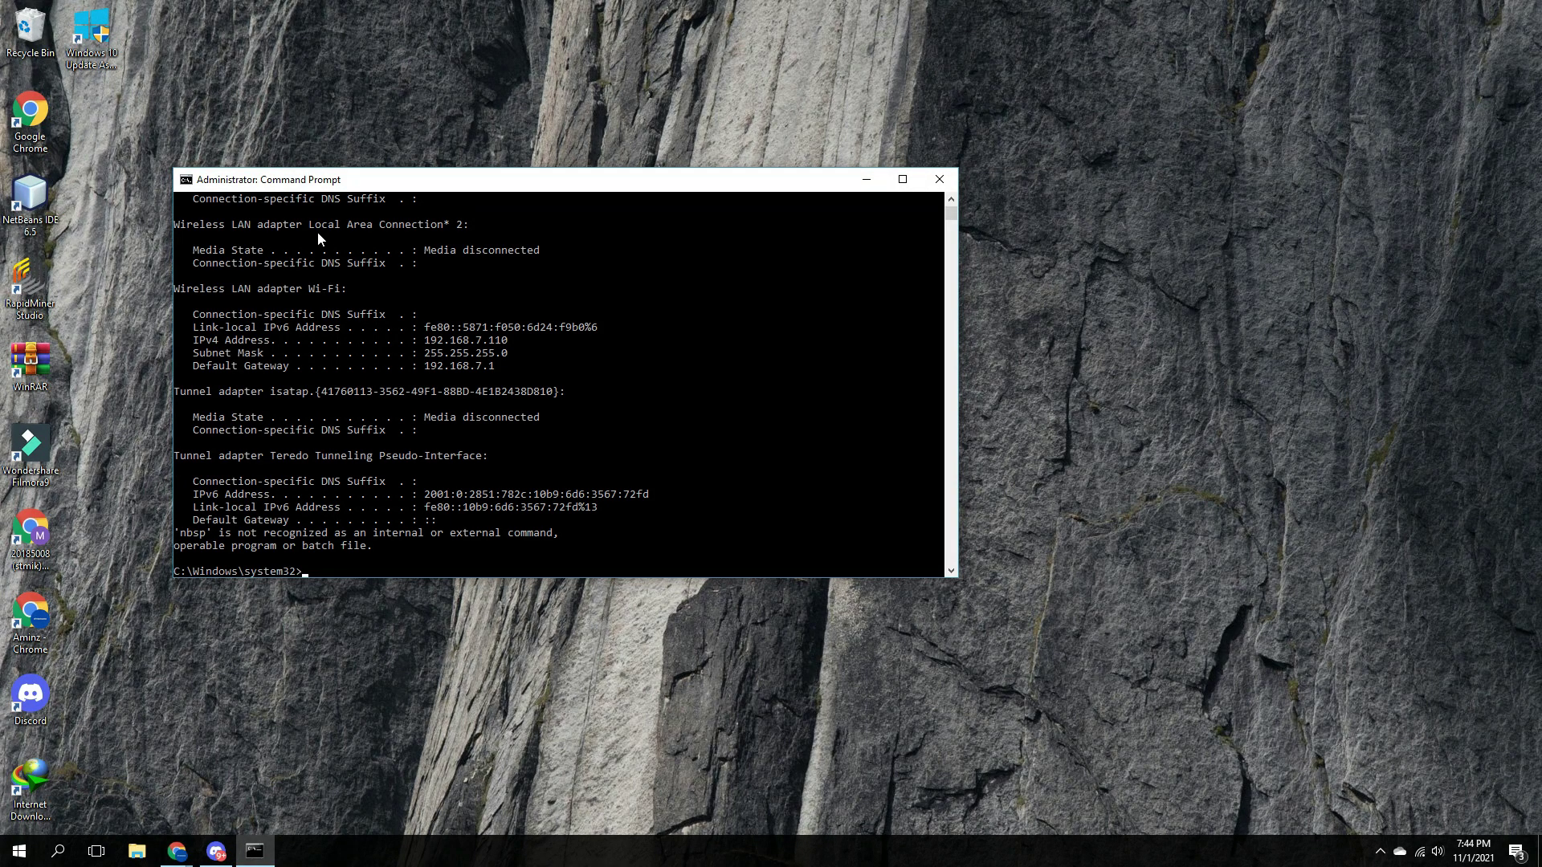
left_click(940, 180)
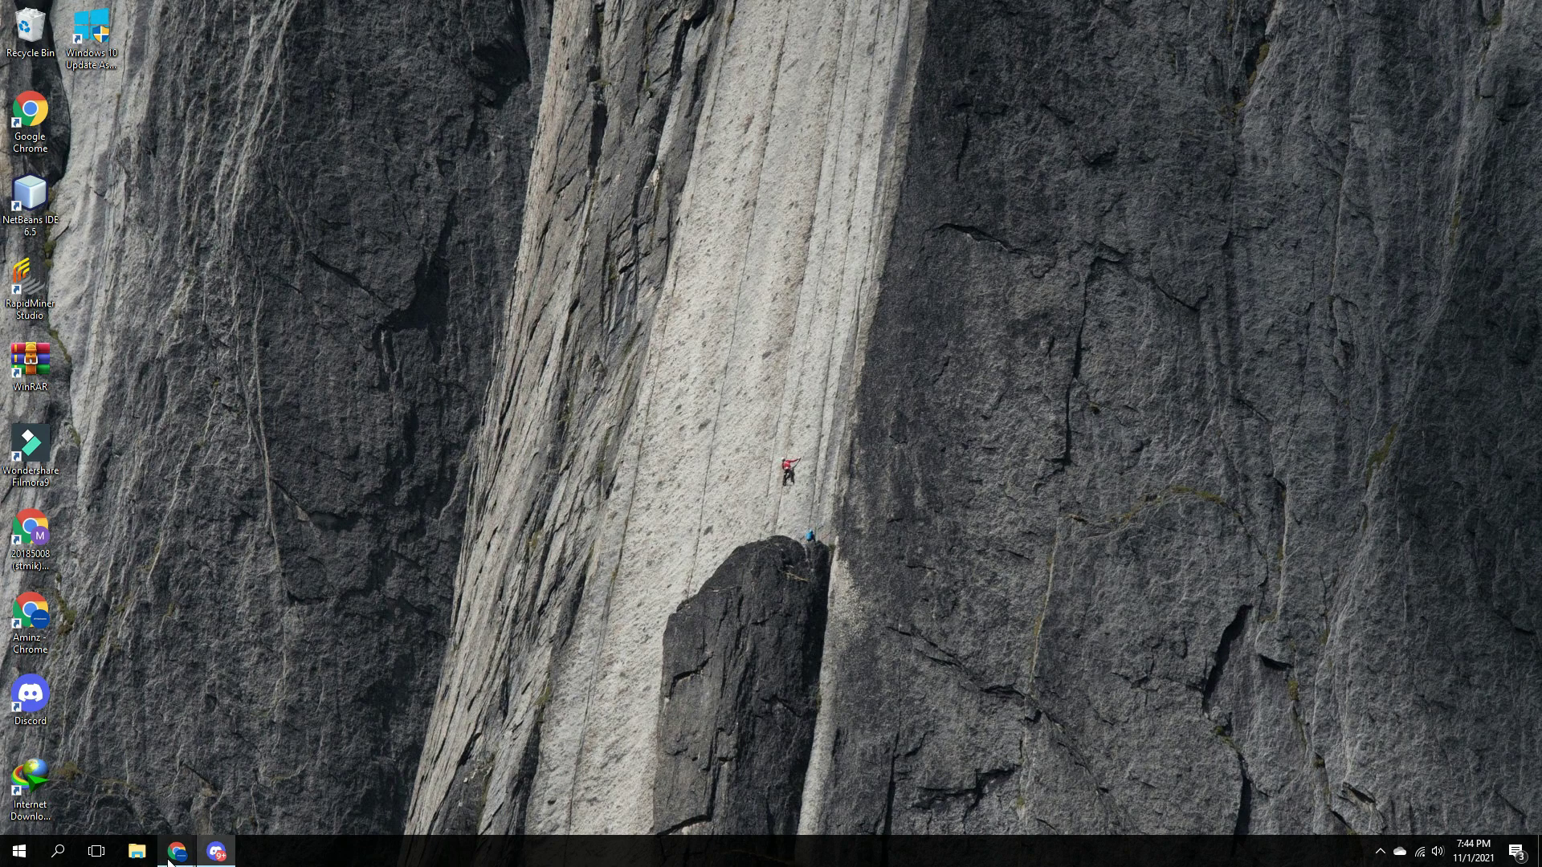
Switch to Chrome, replace the proxy search tab with a new tab, and open the browser settings in it
mouse_move(170, 862)
left_click(122, 787)
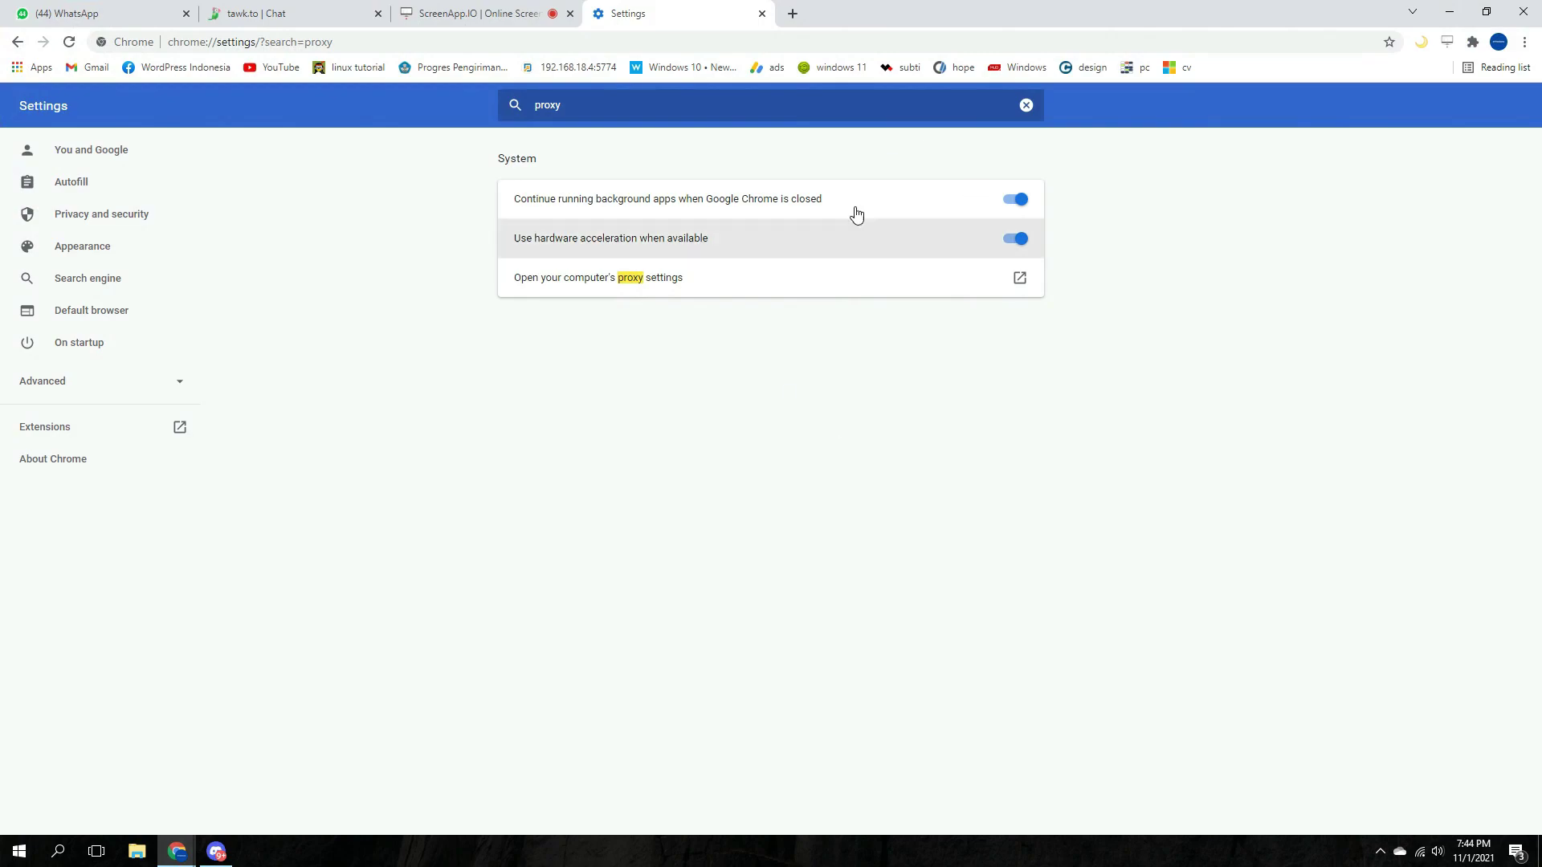
left_click(793, 14)
left_click(762, 14)
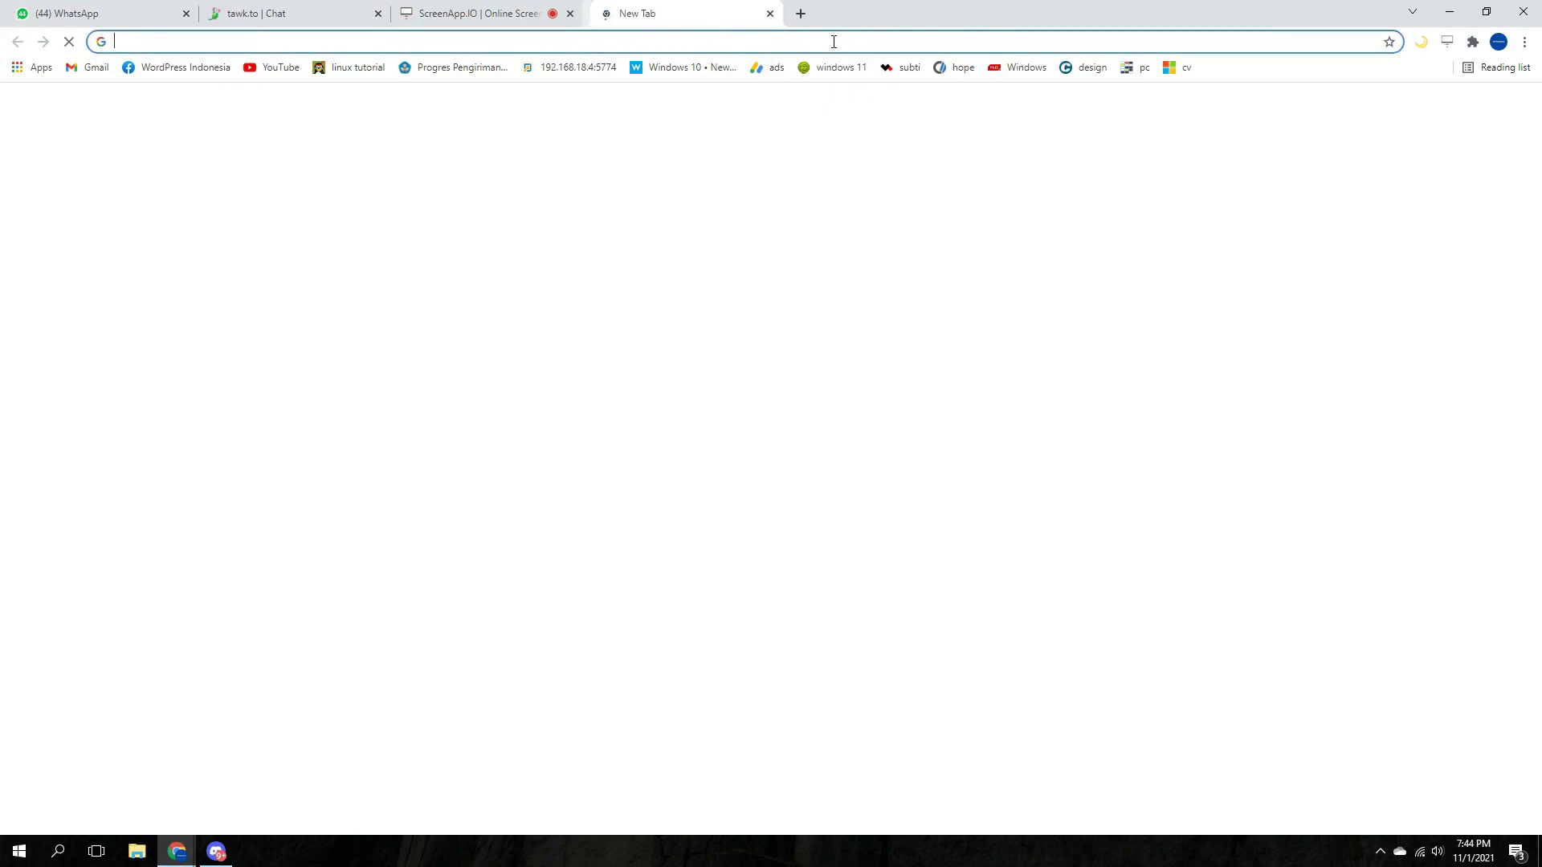
left_click(1525, 42)
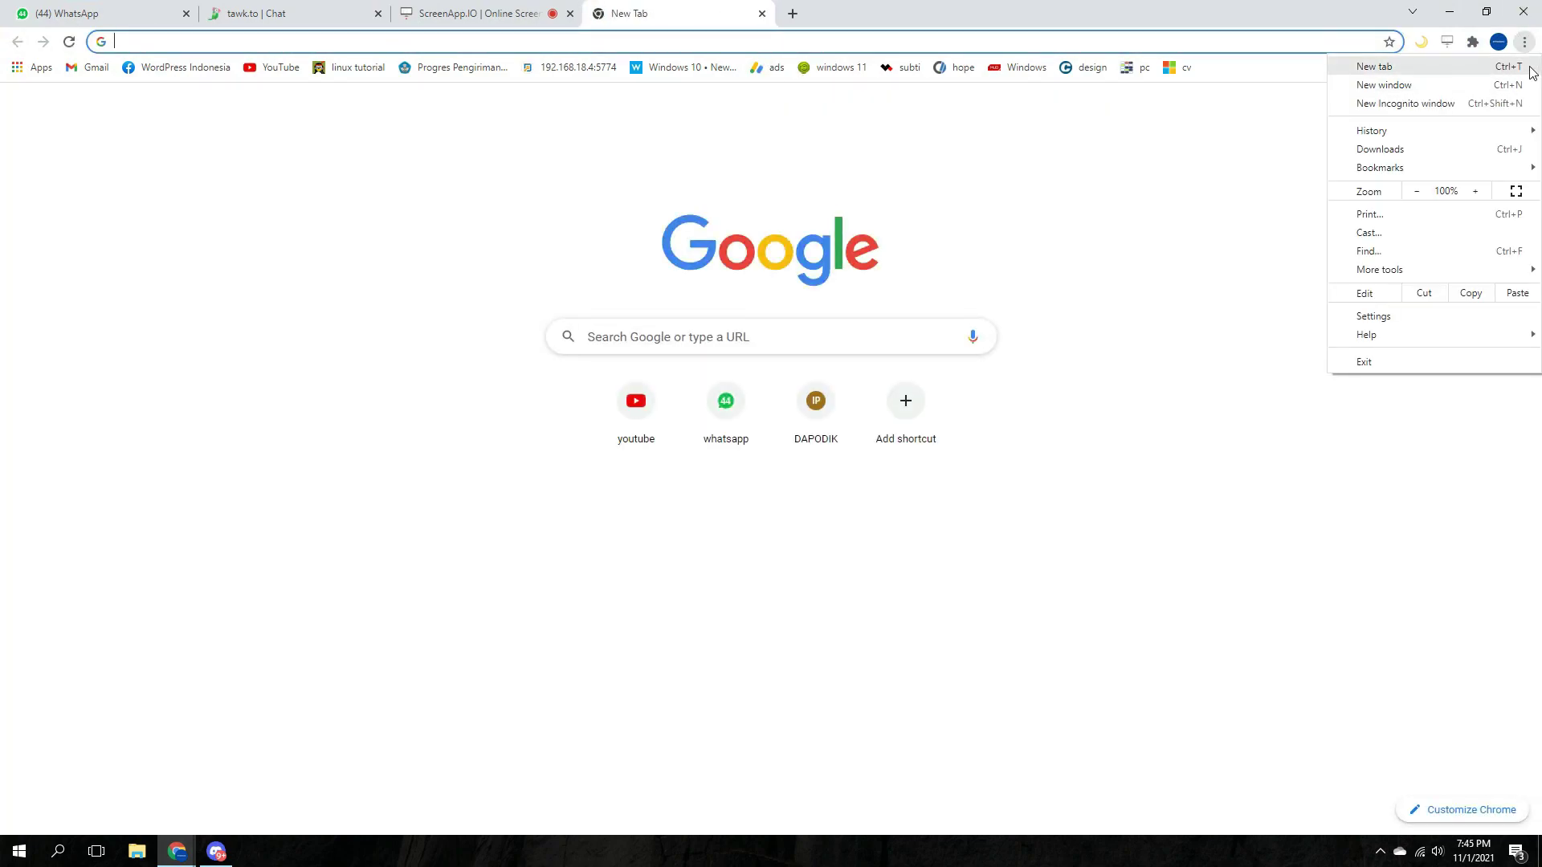
left_click(1406, 324)
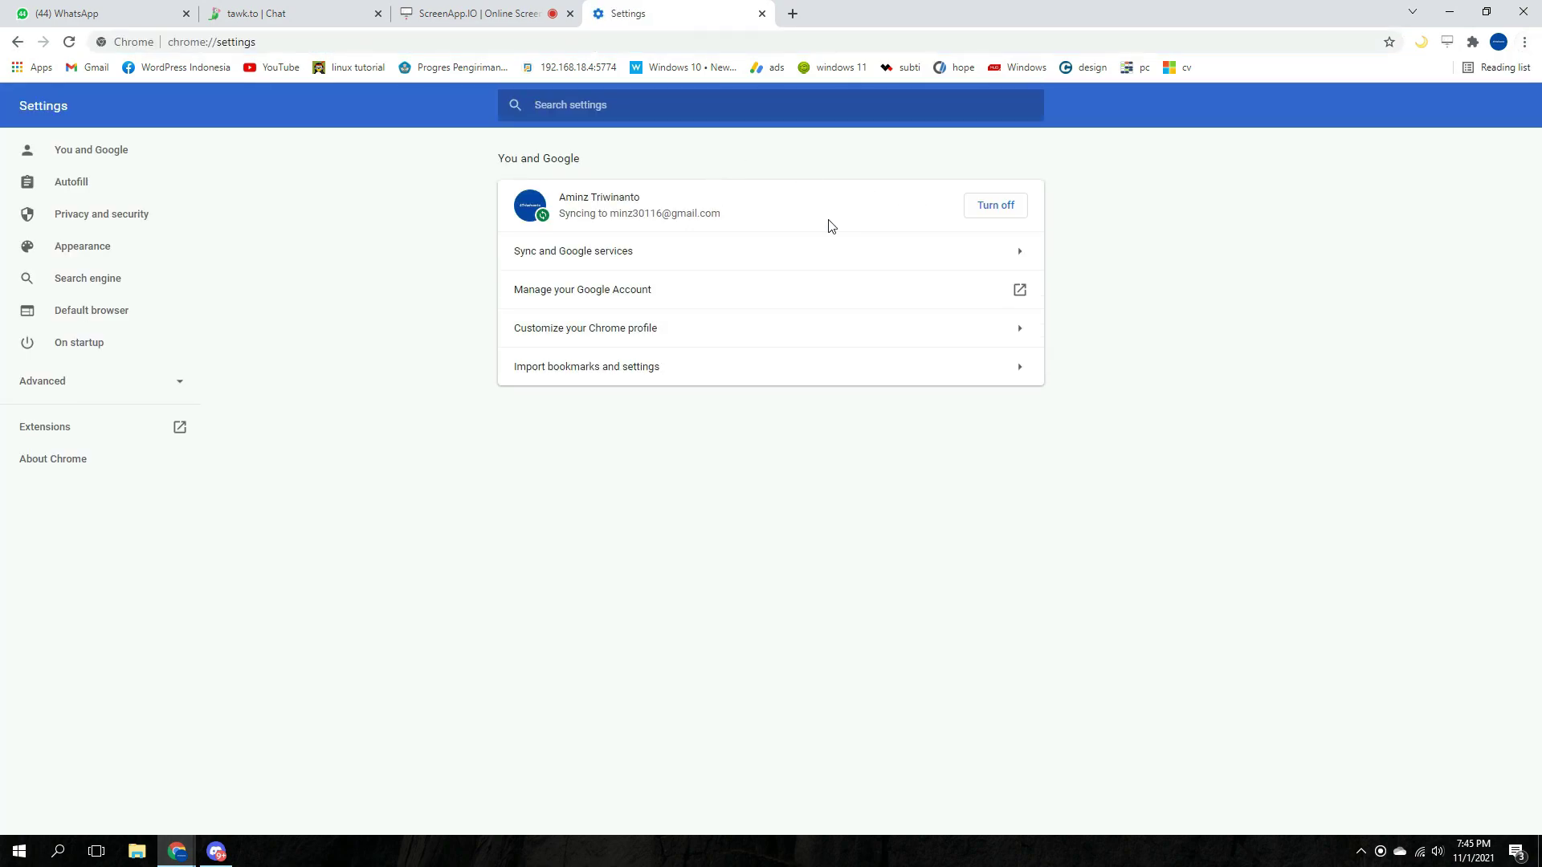
Search the settings for "cache", view the Clear browsing data options, and leave without clearing anything before minimizing Chrome
type("cache")
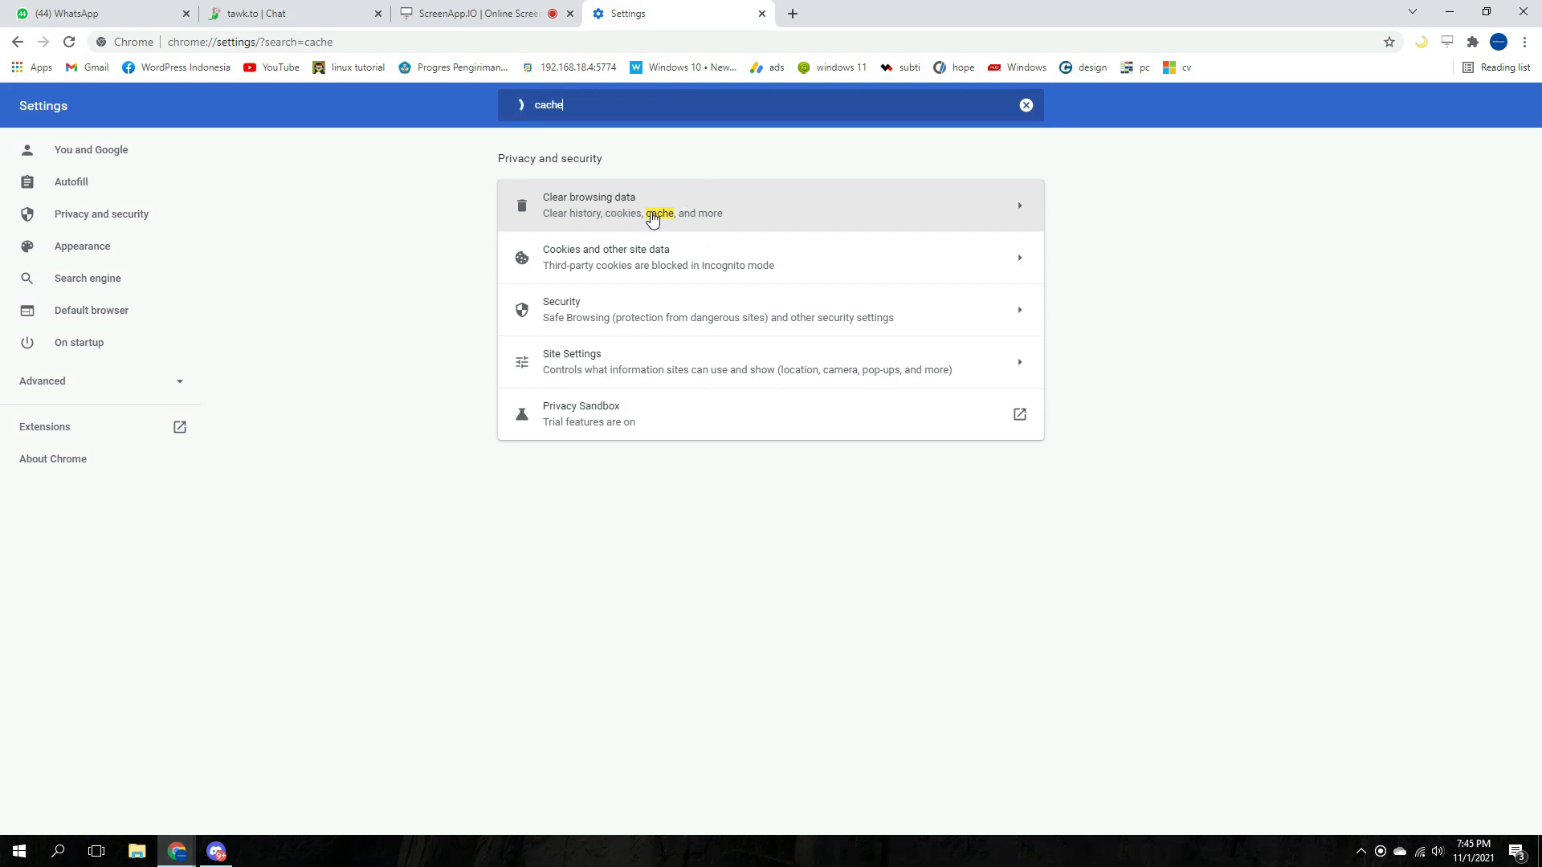
left_click(652, 215)
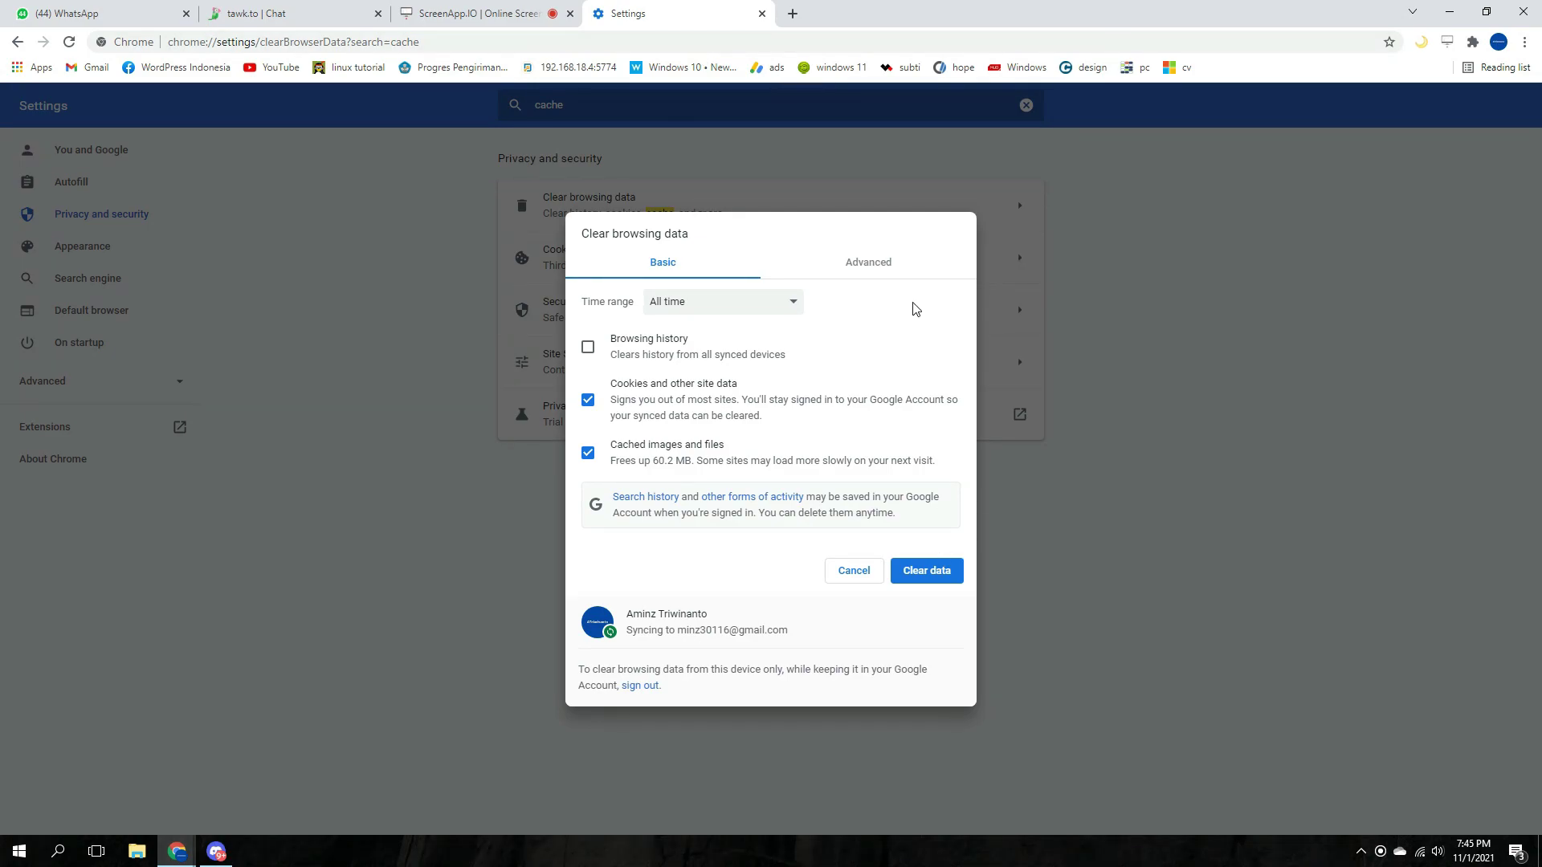
left_click(853, 572)
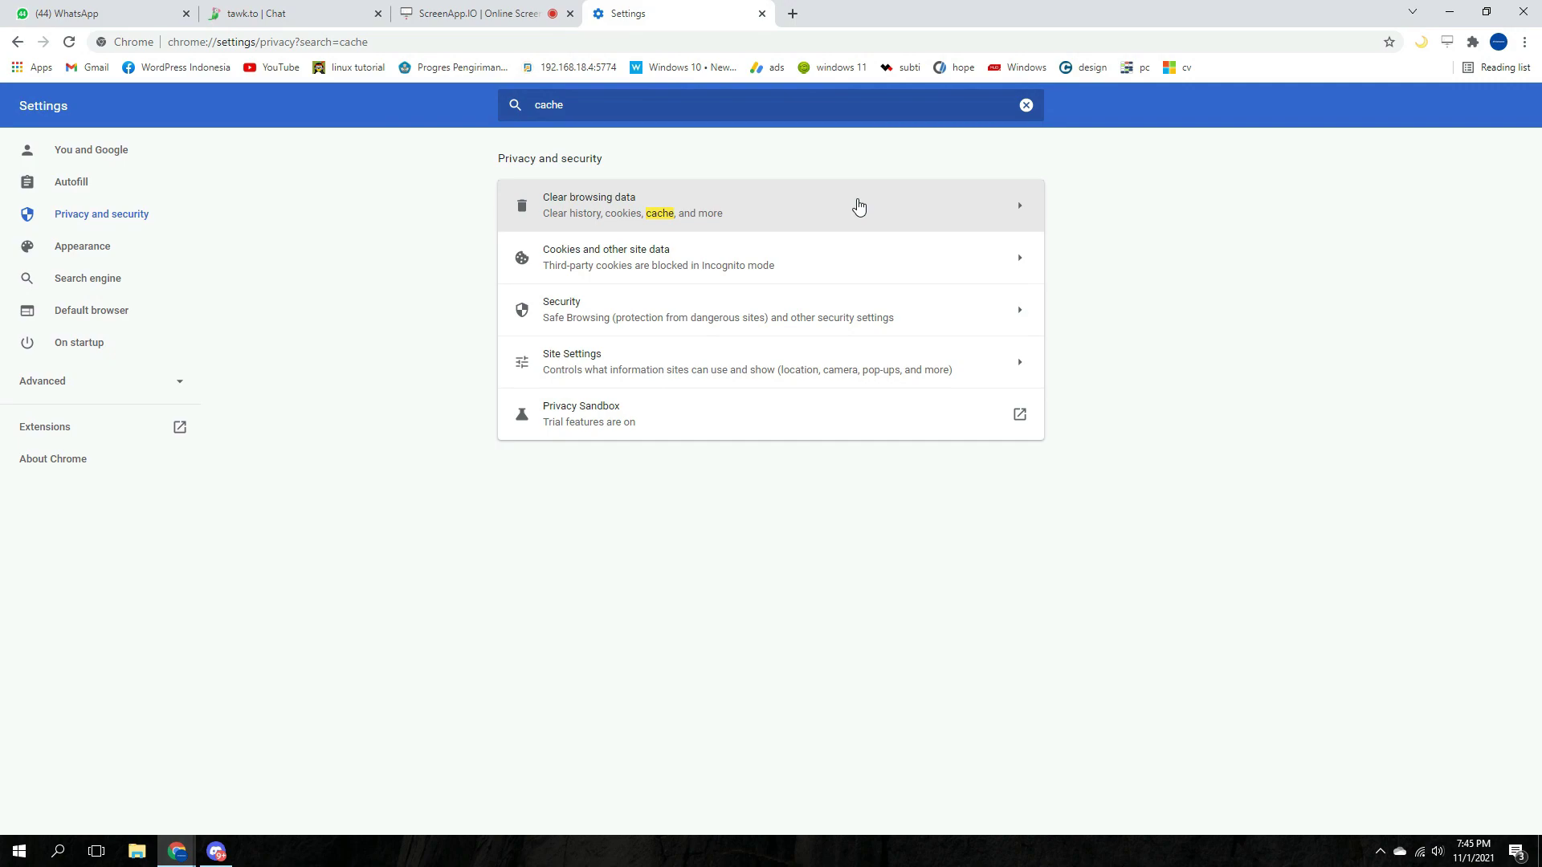
left_click(1455, 13)
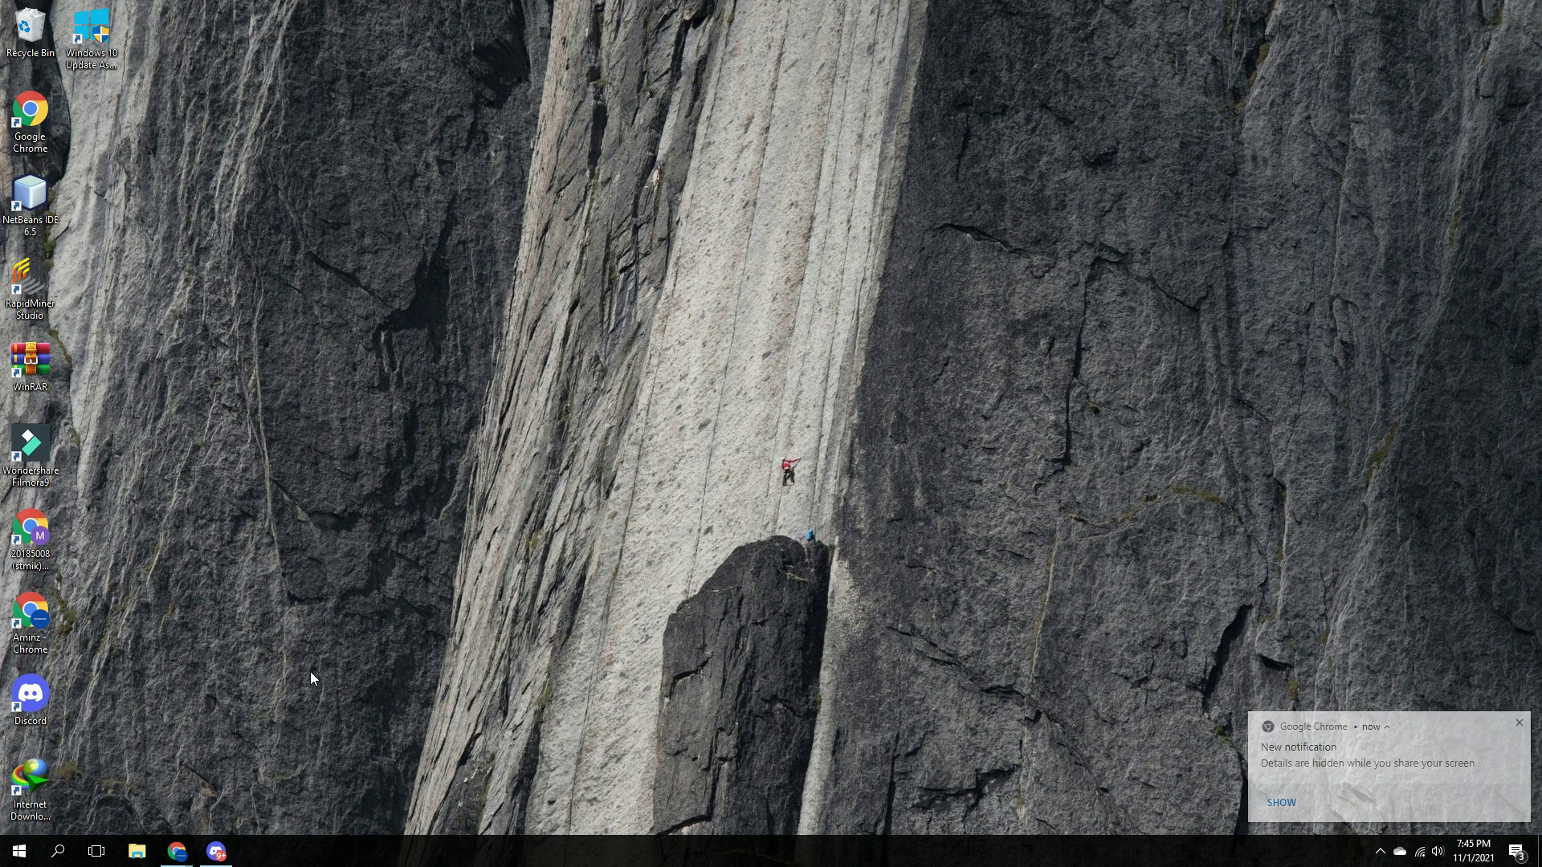
mouse_move(177, 857)
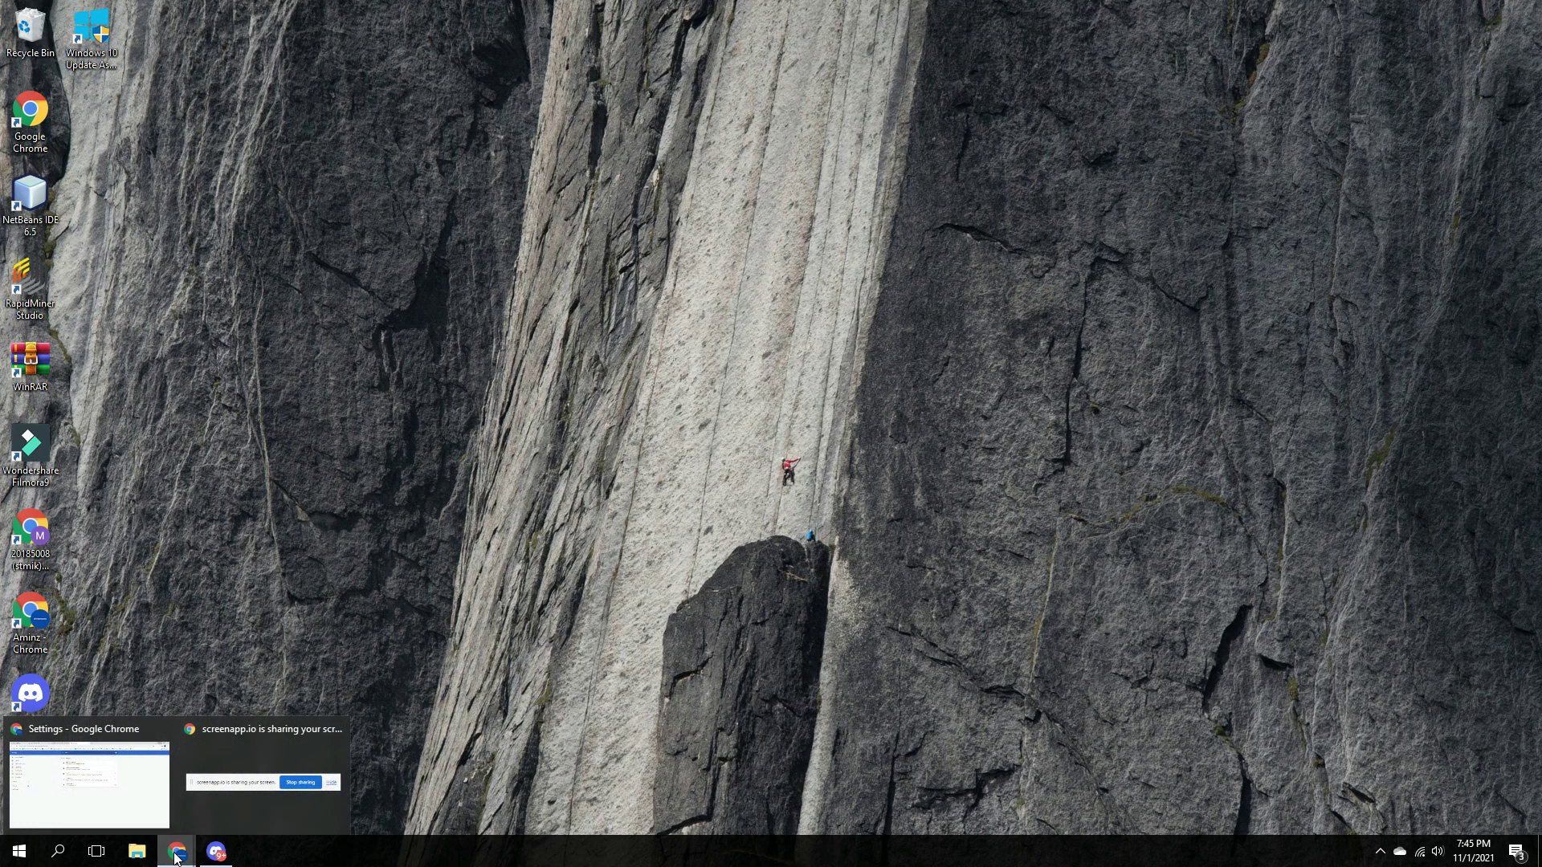